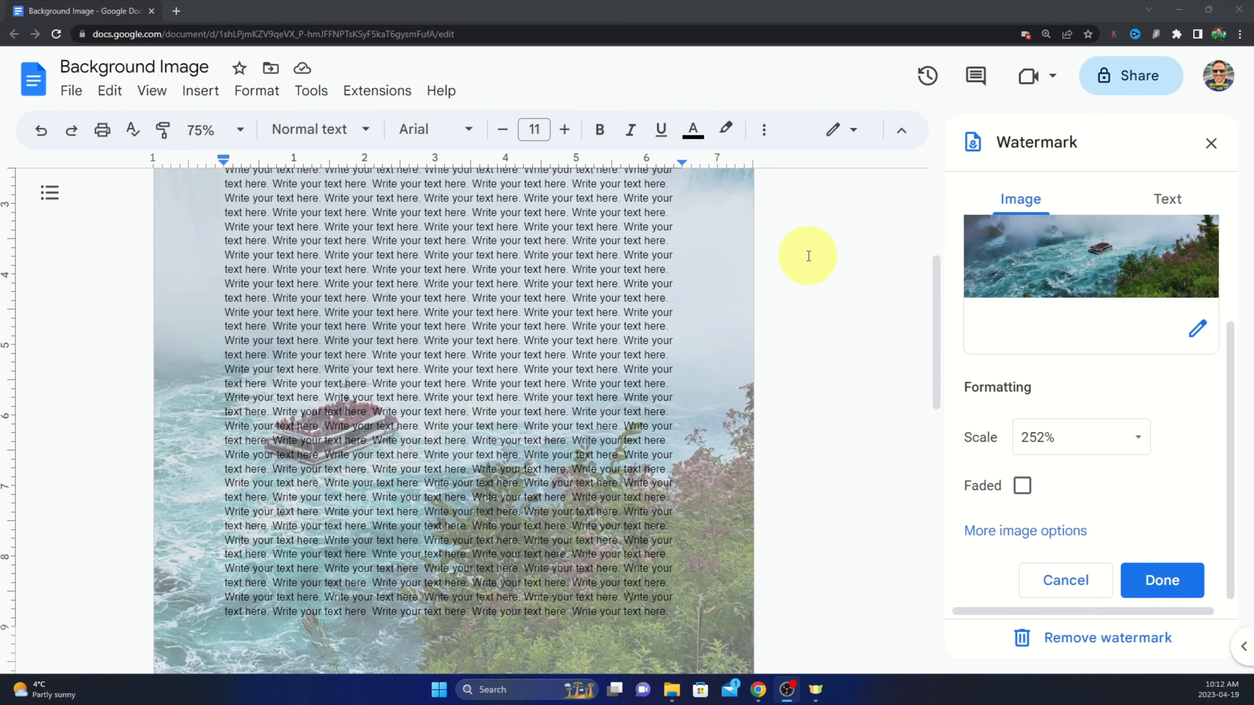
{"action": "scroll", "coordinate": [809, 256], "scroll_direction": "down", "scroll_amount": 10}
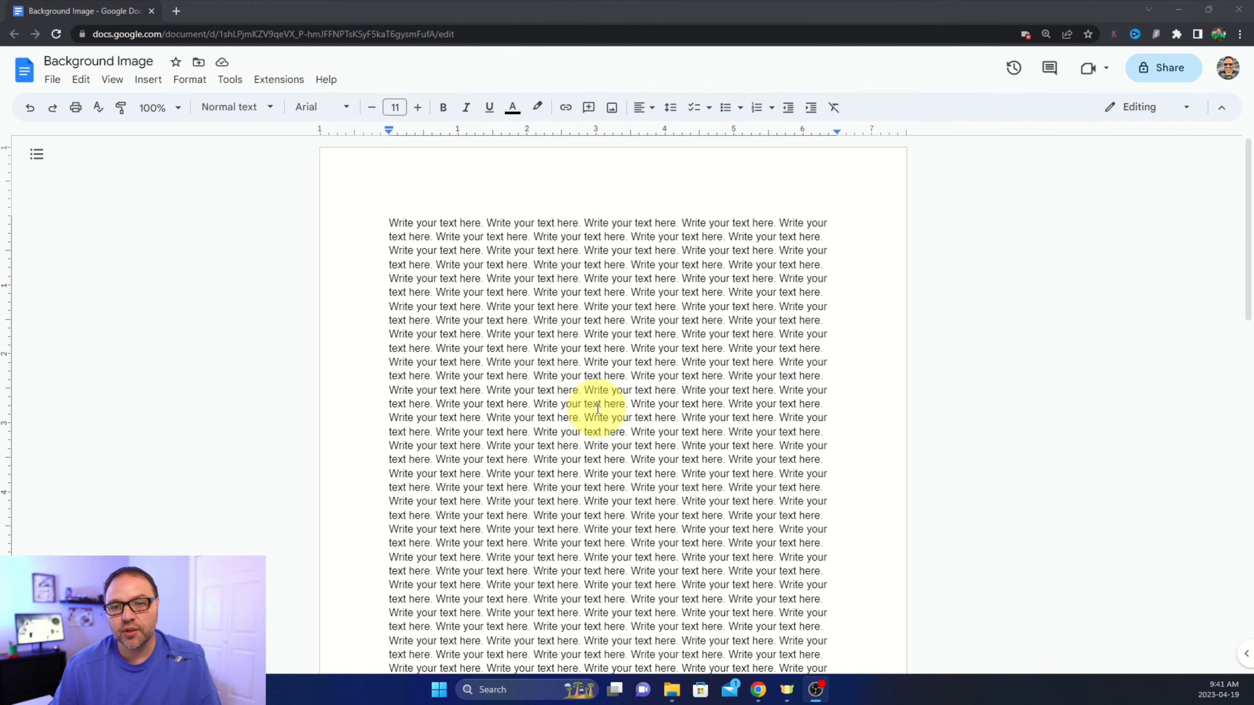
{"action": "scroll", "coordinate": [611, 388], "scroll_direction": "down", "scroll_amount": 12}
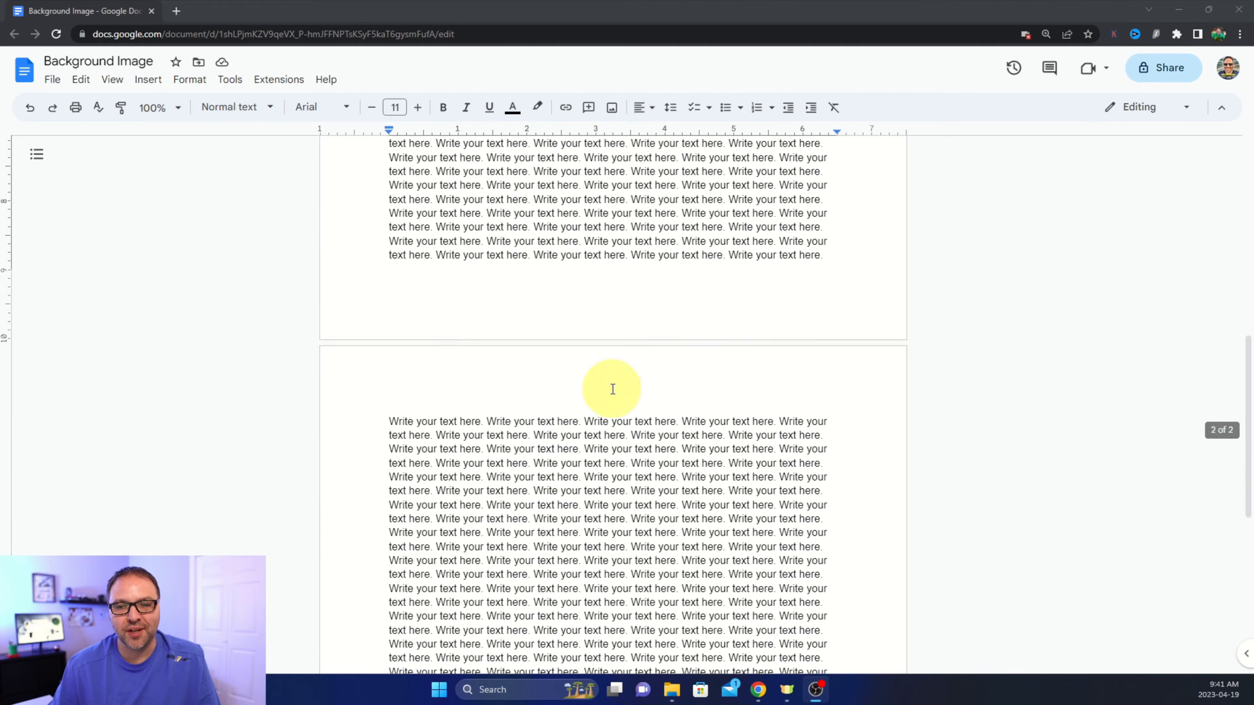
{"action": "scroll", "coordinate": [613, 390], "scroll_direction": "down", "scroll_amount": 5}
{"action": "scroll", "coordinate": [616, 392], "scroll_direction": "up", "scroll_amount": 10}
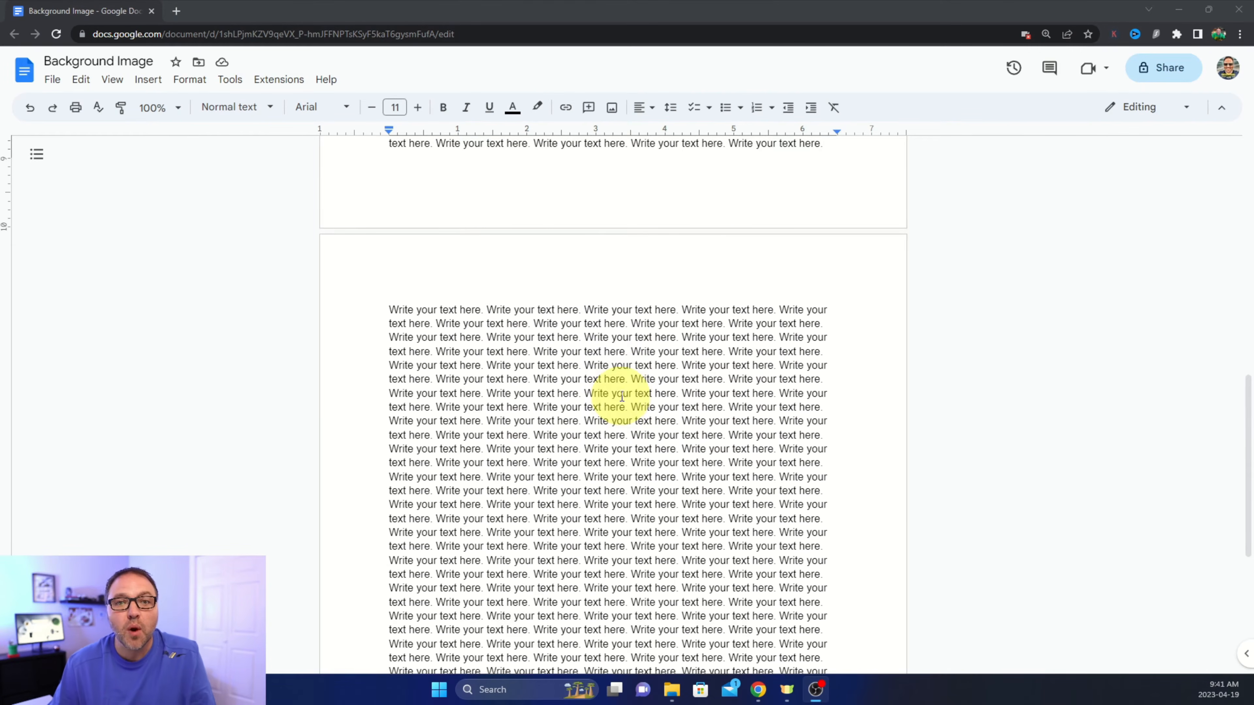
{"action": "scroll", "coordinate": [623, 397], "scroll_direction": "up", "scroll_amount": 8}
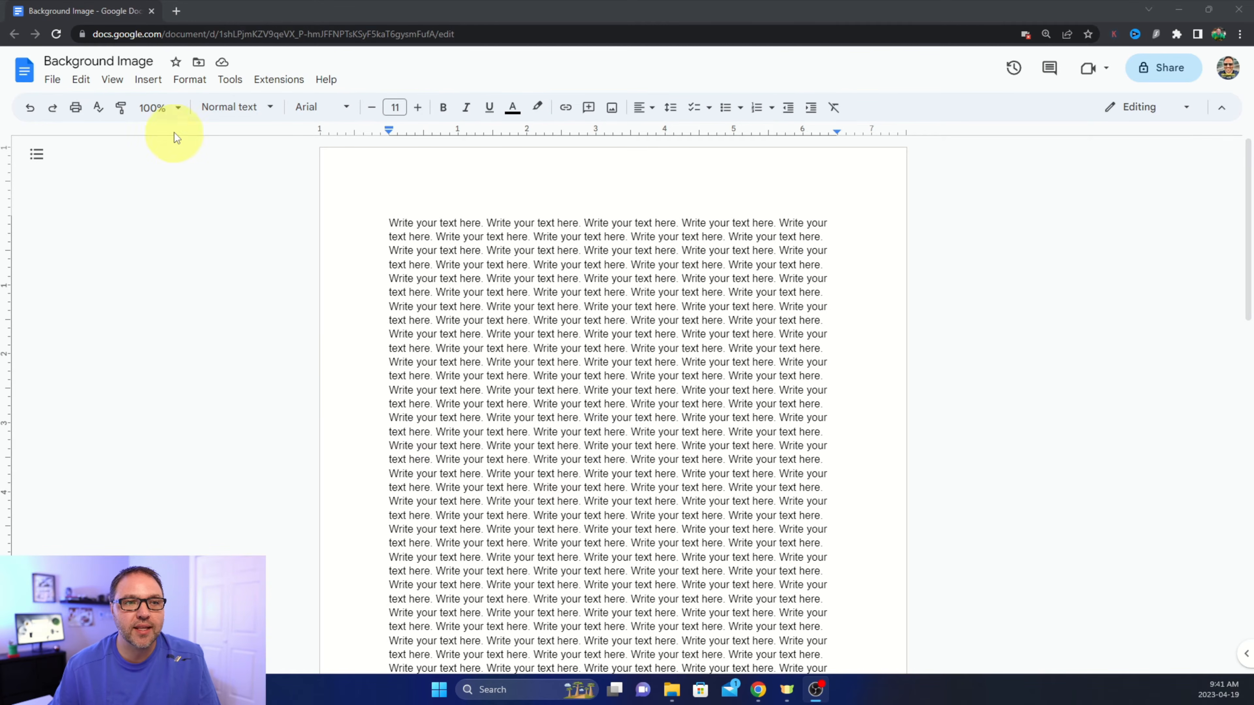
Step: Start adding an image watermark to the document and open the choice of image sources
{"action": "left_click", "coordinate": [149, 81]}
{"action": "mouse_move", "coordinate": [214, 138]}
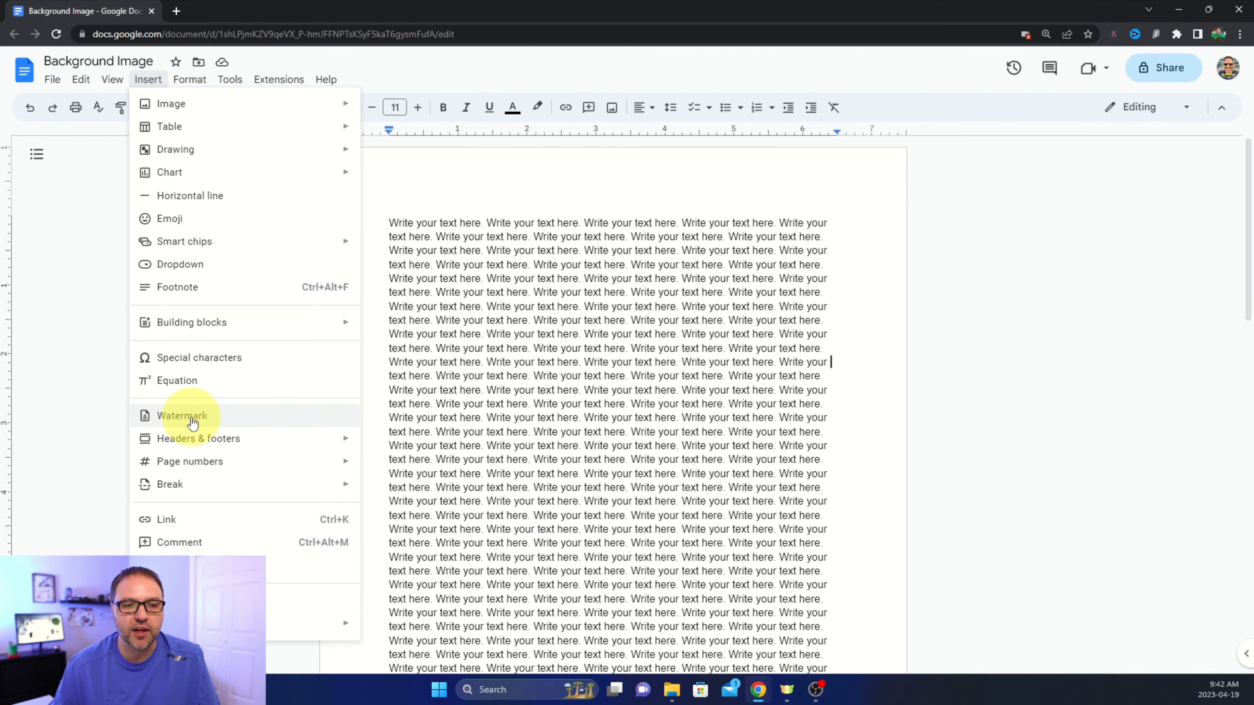
{"action": "left_click", "coordinate": [193, 422]}
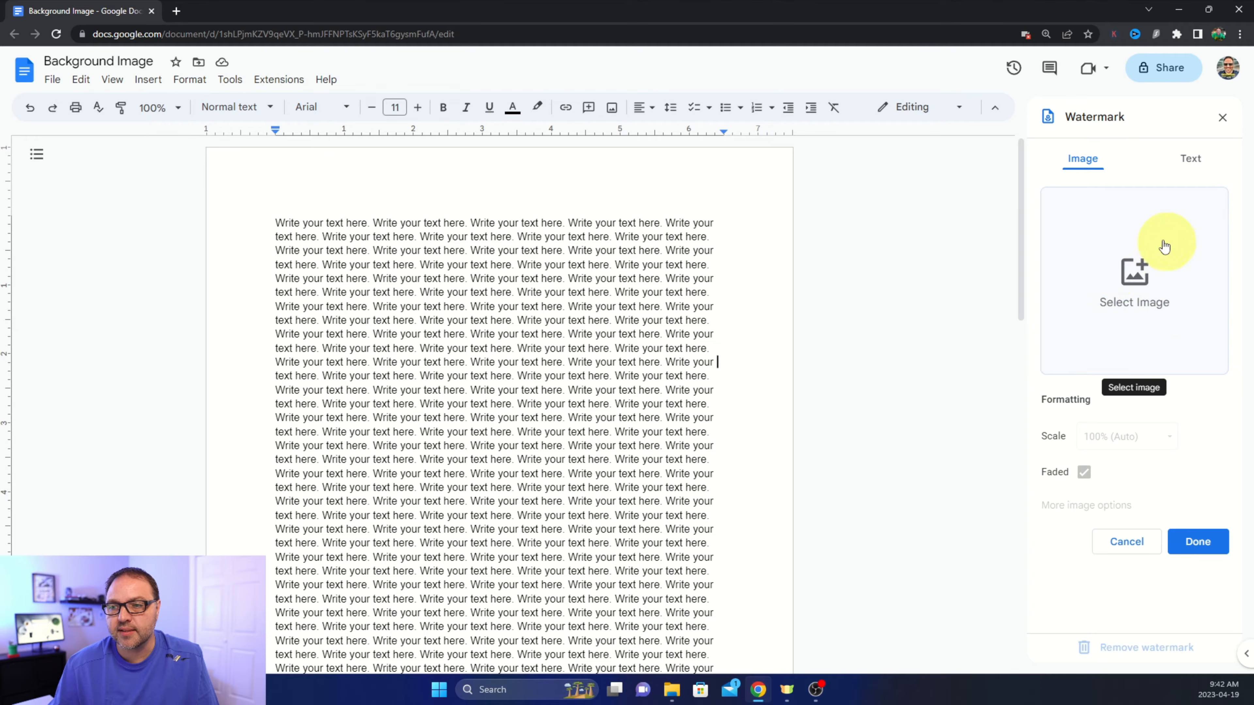
{"action": "left_click", "coordinate": [1135, 291]}
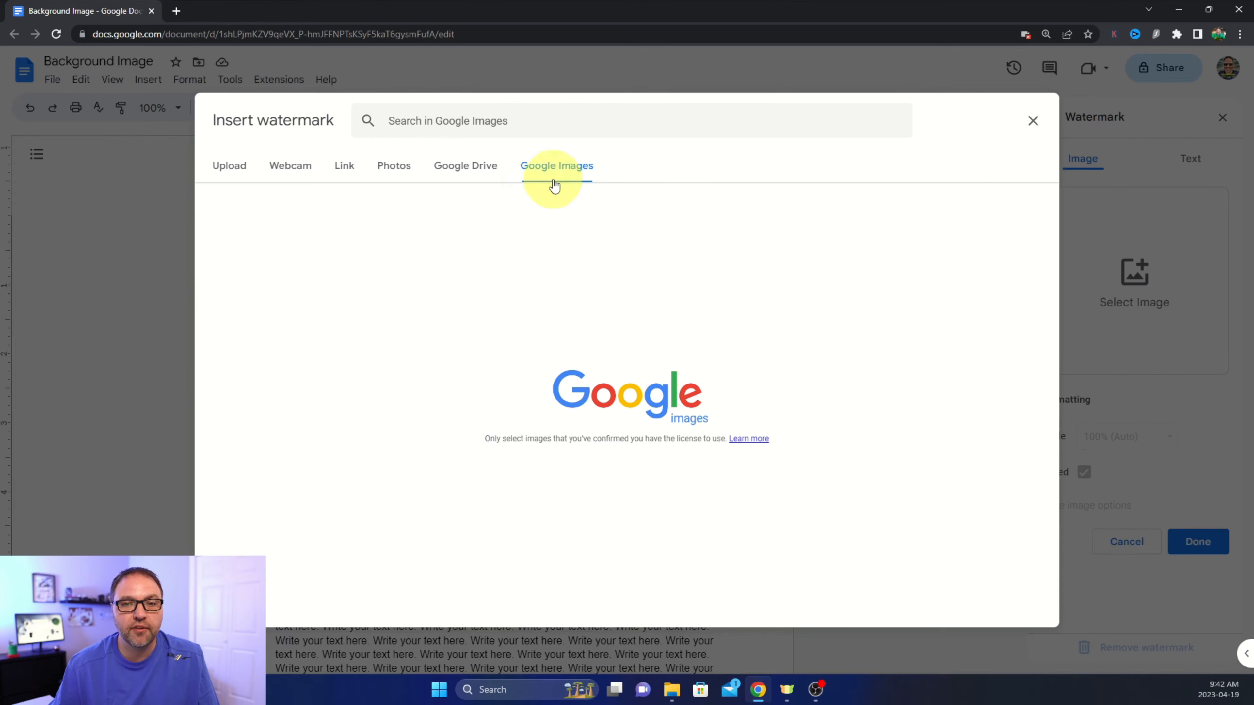
Step: Search Google Images for "cat" as a possible watermark picture
{"action": "left_click", "coordinate": [522, 122]}
{"action": "type", "text": "cat"}
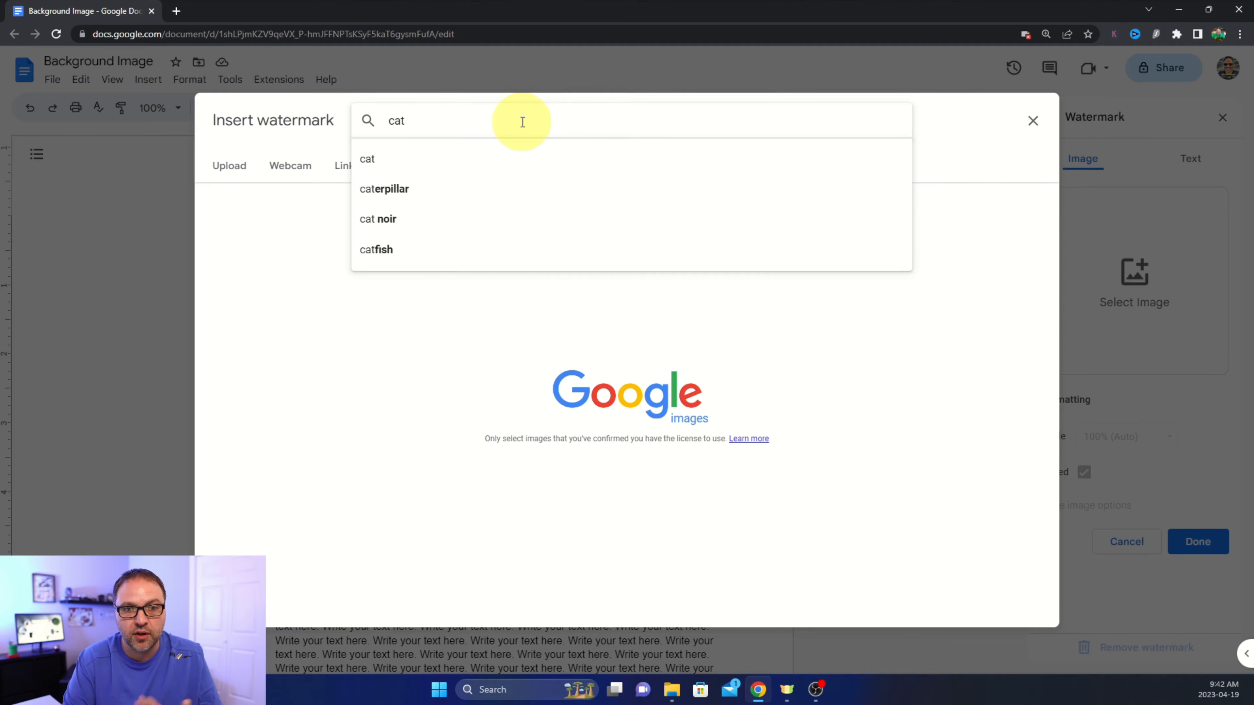
{"action": "key", "text": "Return"}
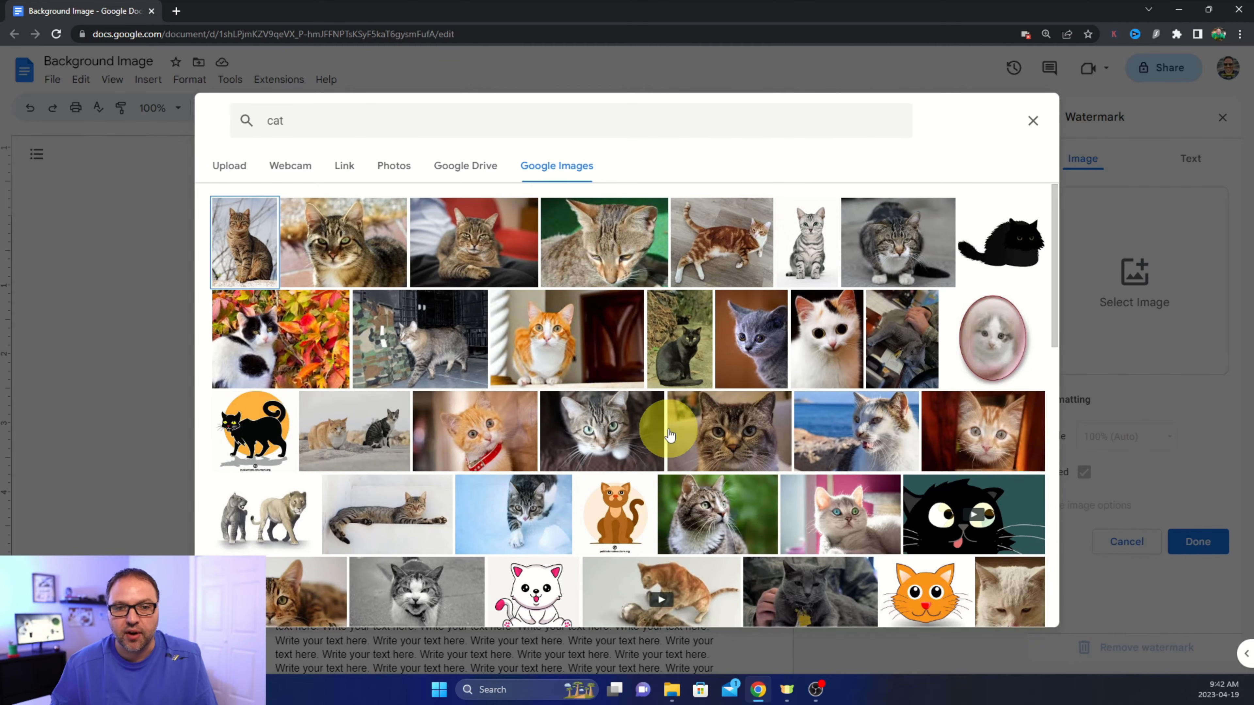
Step: Look through the Google Drive, Photos, Link and Webcam sources for the watermark image
{"action": "left_click", "coordinate": [475, 174]}
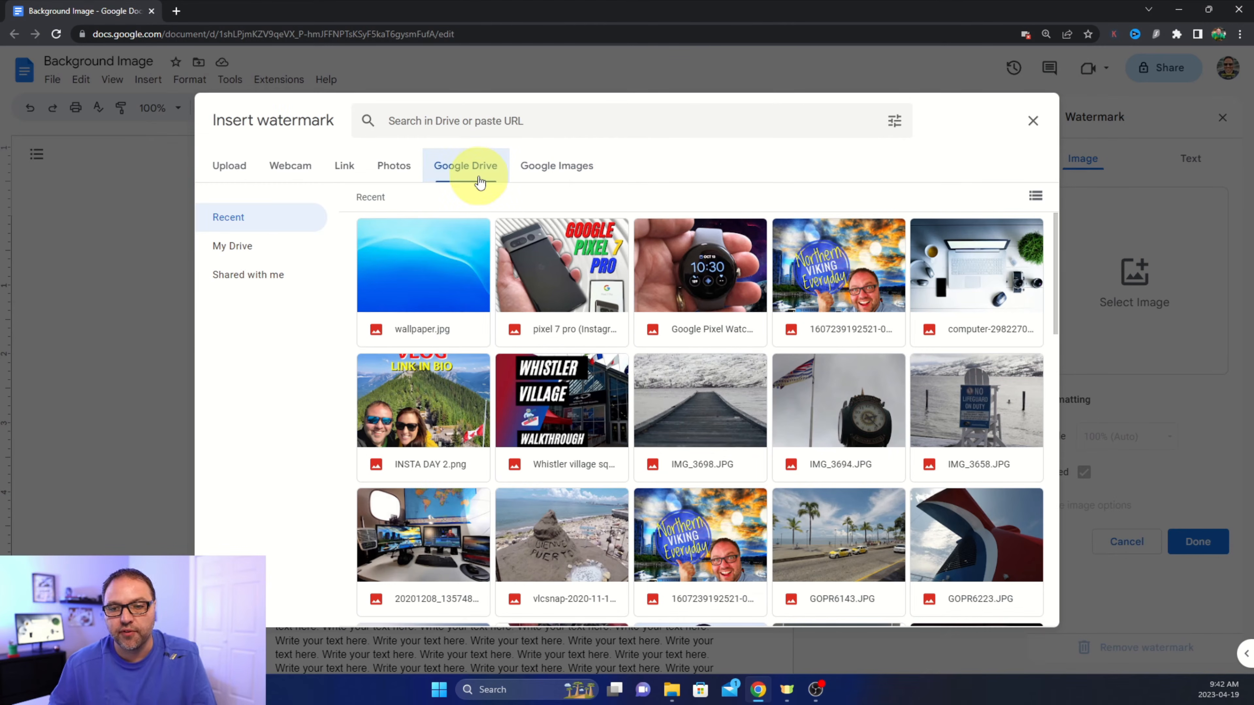
{"action": "left_click", "coordinate": [398, 177]}
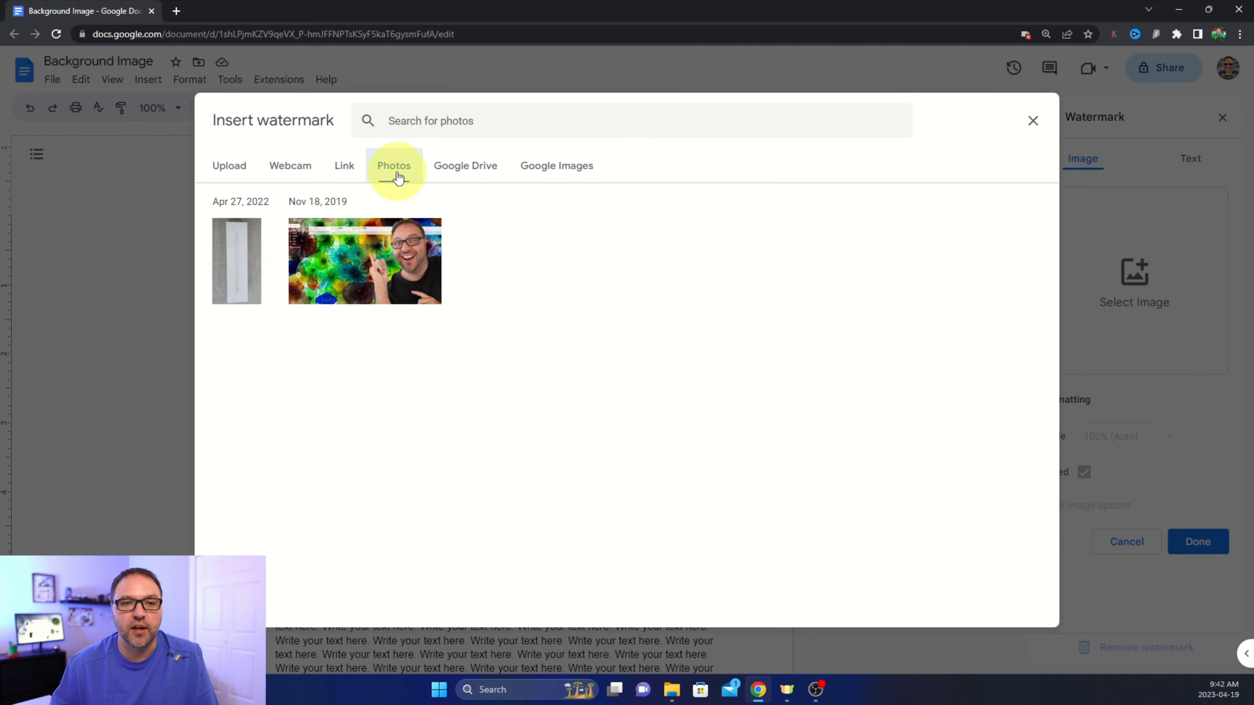
{"action": "left_click", "coordinate": [349, 175]}
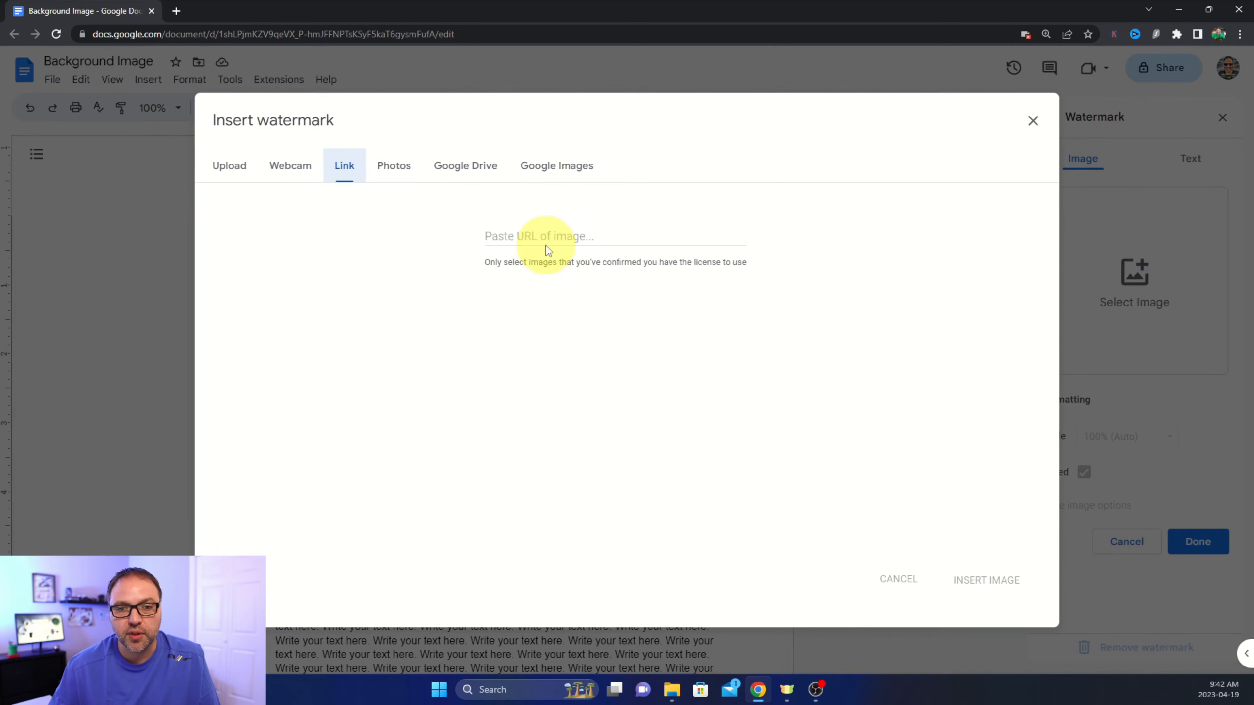
{"action": "left_click", "coordinate": [295, 178]}
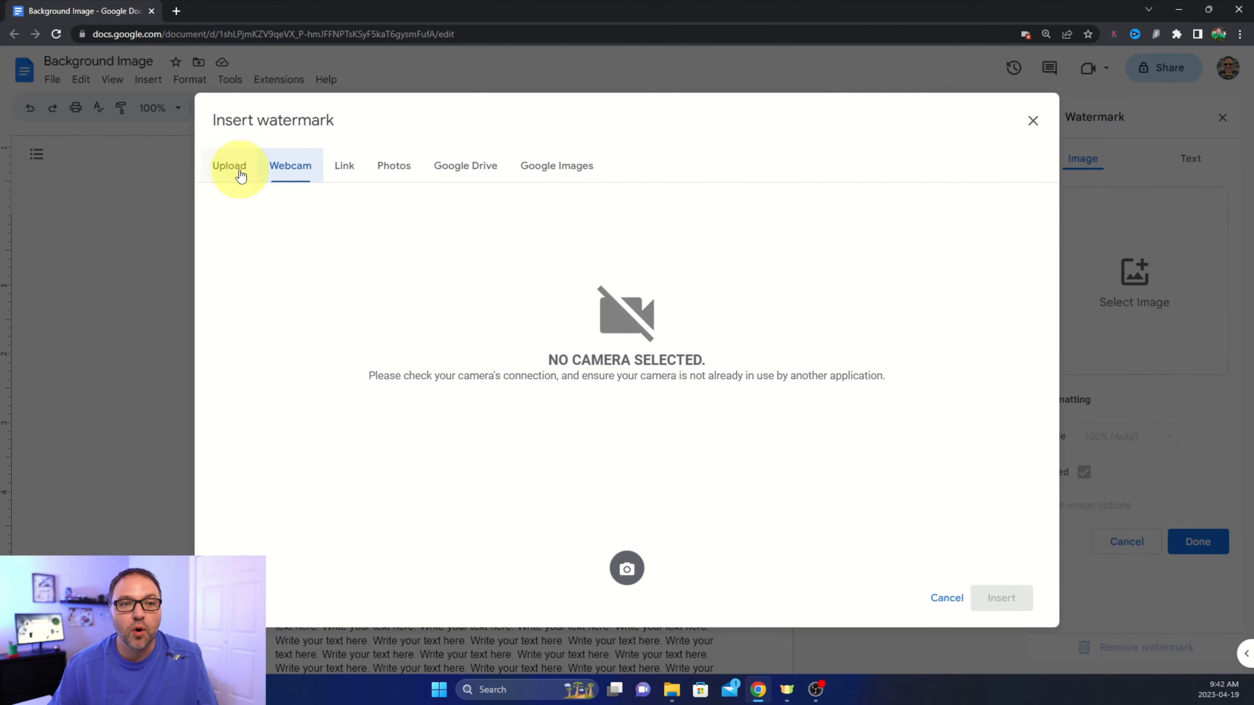
Step: Preview the waterfall photo 20210826_121538.jpg on the desktop and upload it as the watermark image
{"action": "left_click", "coordinate": [235, 174]}
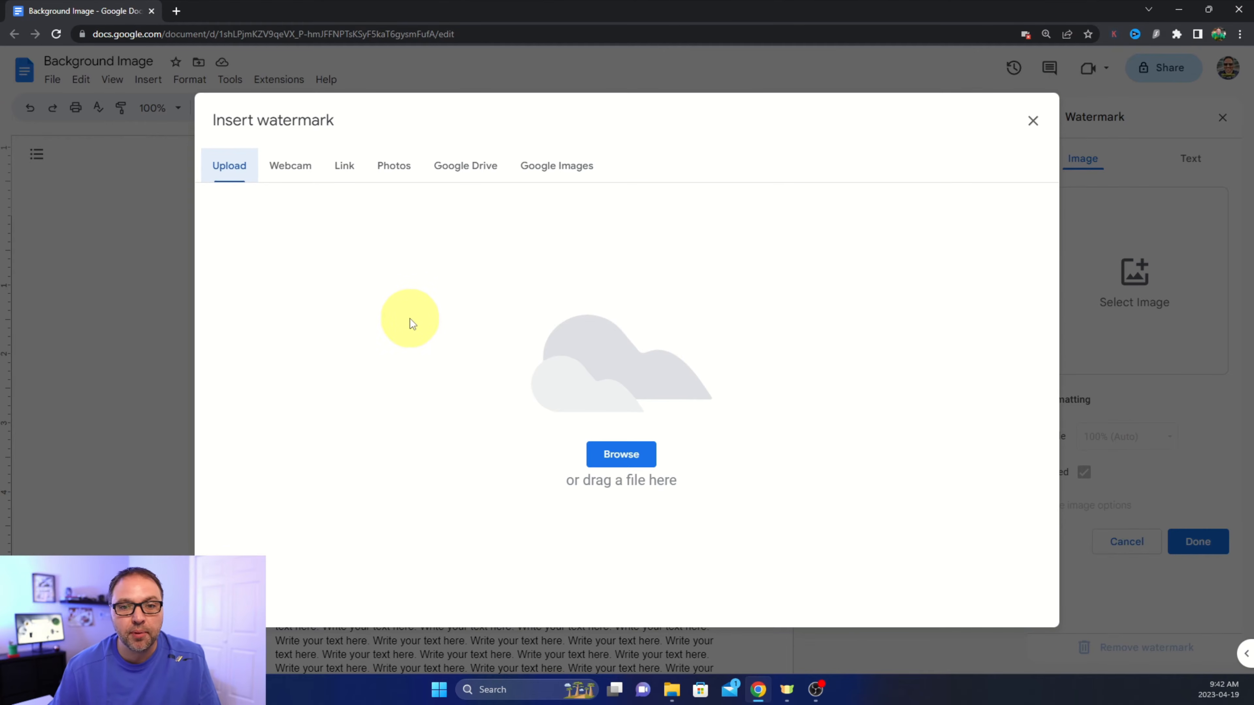
{"action": "double_click", "coordinate": [487, 14]}
{"action": "double_click", "coordinate": [36, 31]}
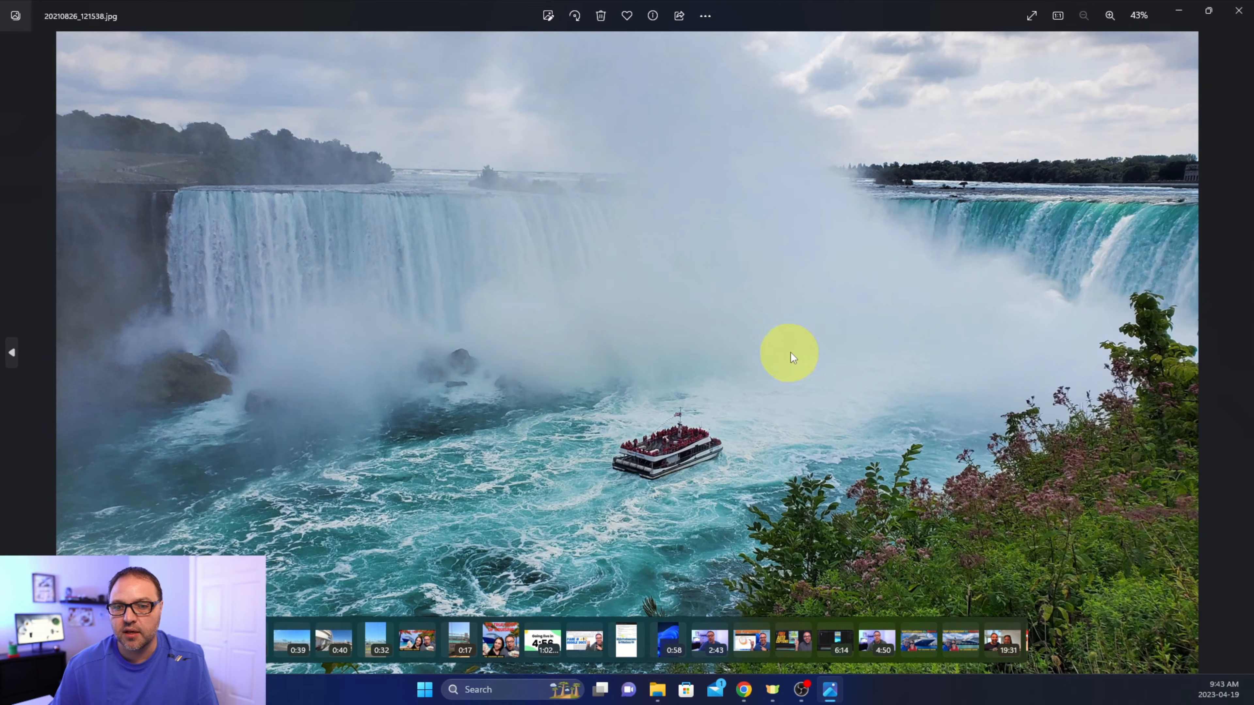
{"action": "left_click", "coordinate": [1238, 10]}
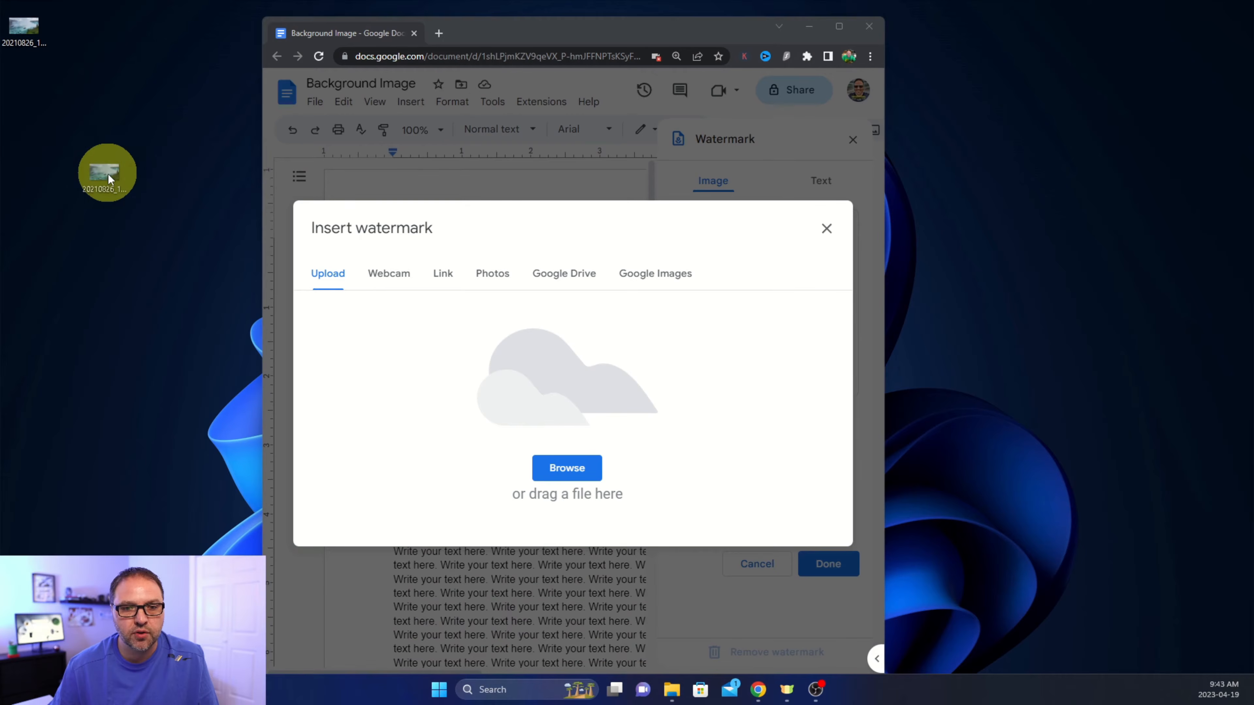
{"action": "left_click_drag", "start_coordinate": [166, 260], "coordinate": [567, 392]}
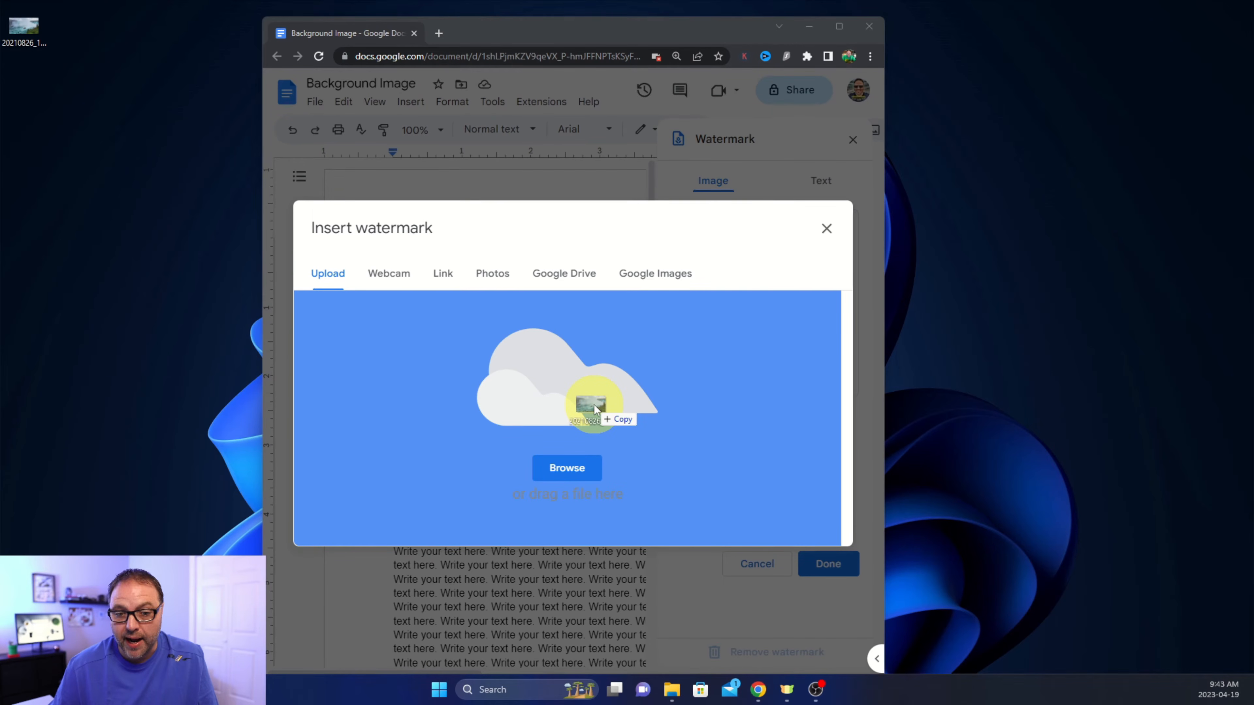
{"action": "left_click_drag", "start_coordinate": [595, 408], "coordinate": [587, 406]}
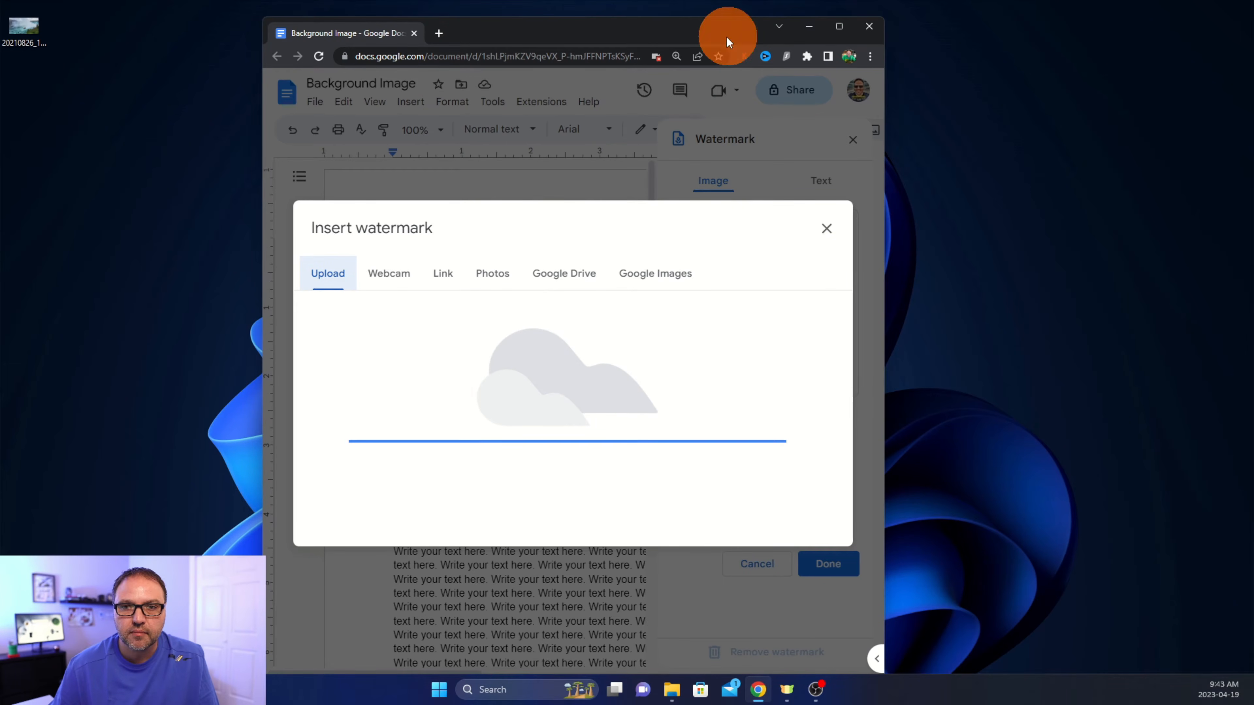
{"action": "left_click_drag", "start_coordinate": [728, 36], "coordinate": [688, 102]}
{"action": "left_click", "coordinate": [797, 93]}
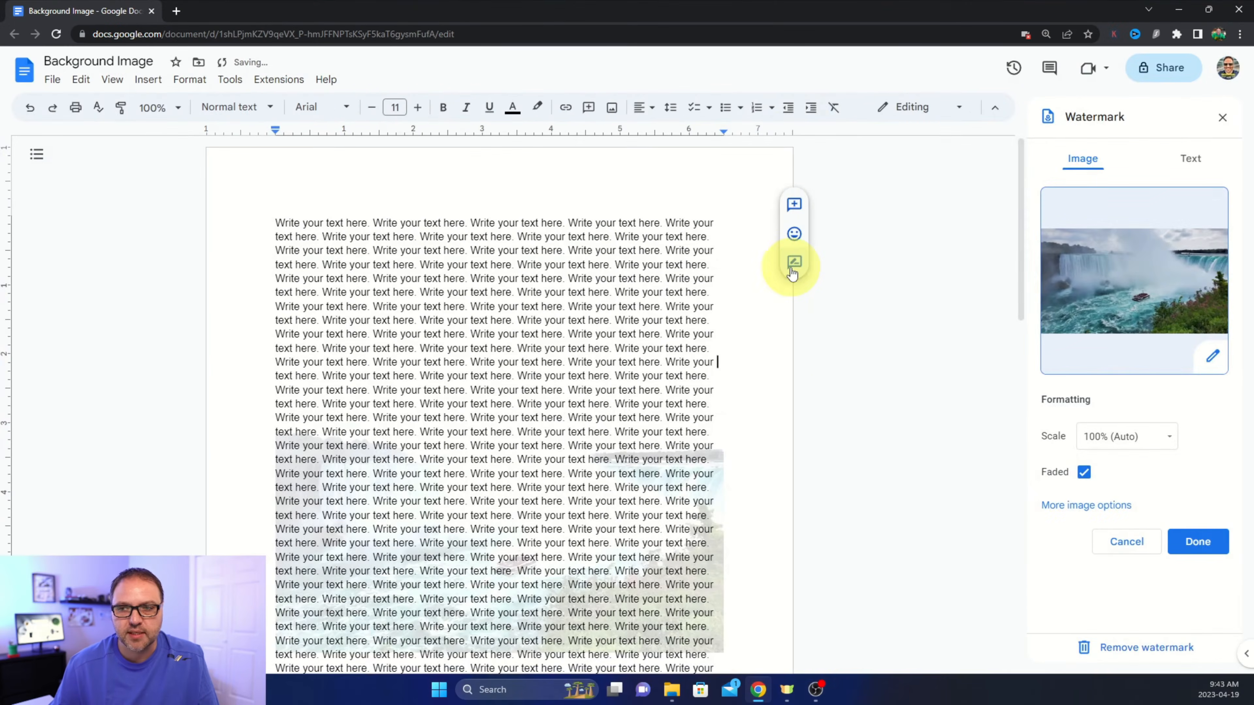
Step: Turn off the watermark's faded effect and set its scale to 200%
{"action": "scroll", "coordinate": [638, 410], "scroll_direction": "down", "scroll_amount": 3}
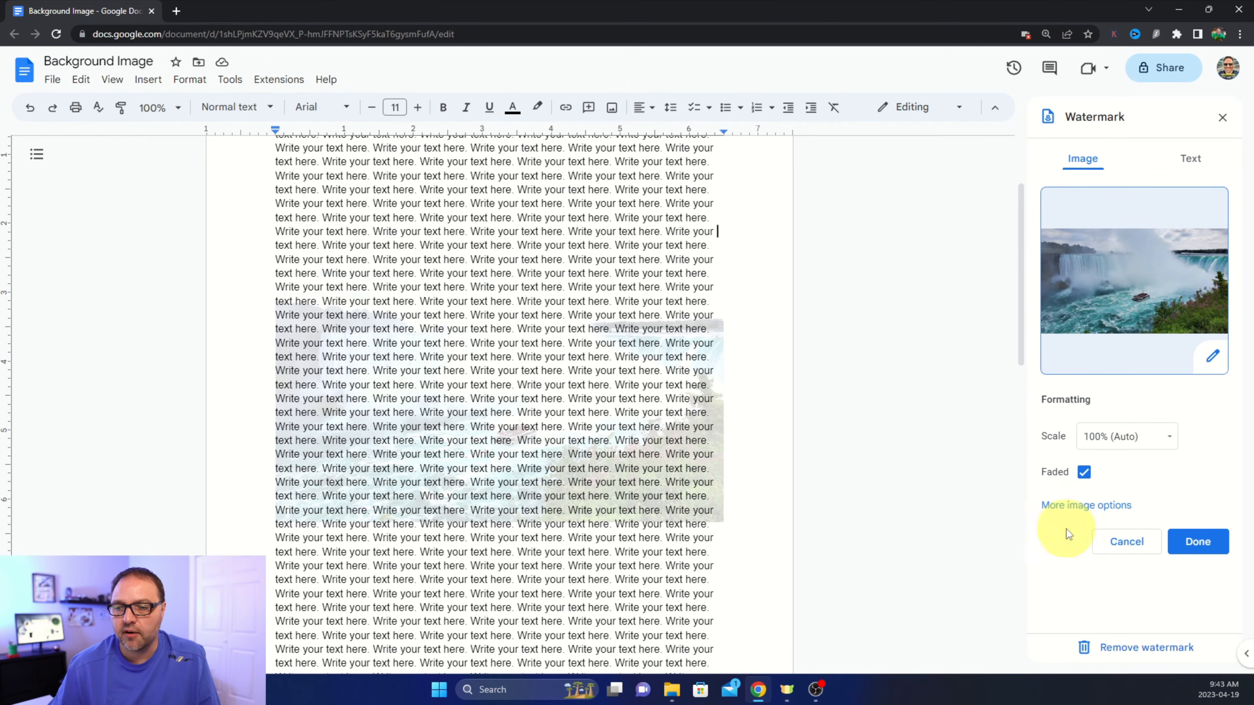
{"action": "left_click", "coordinate": [1084, 475]}
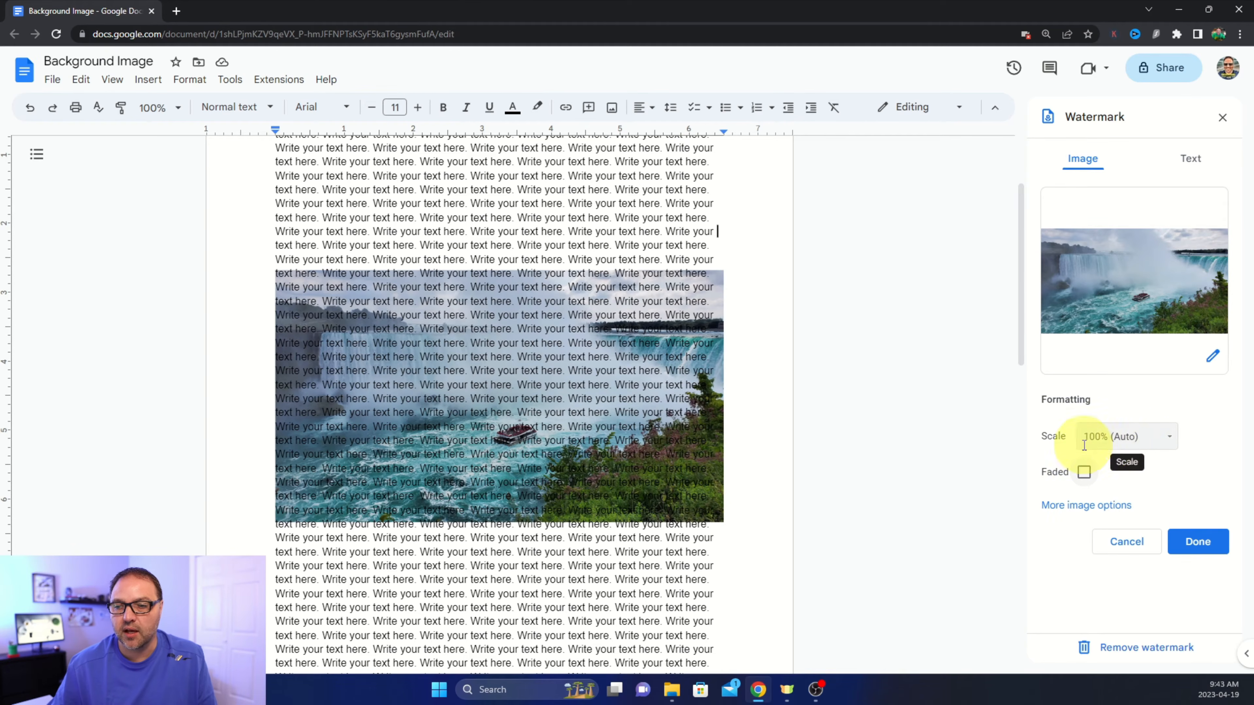
{"action": "left_click", "coordinate": [1170, 444]}
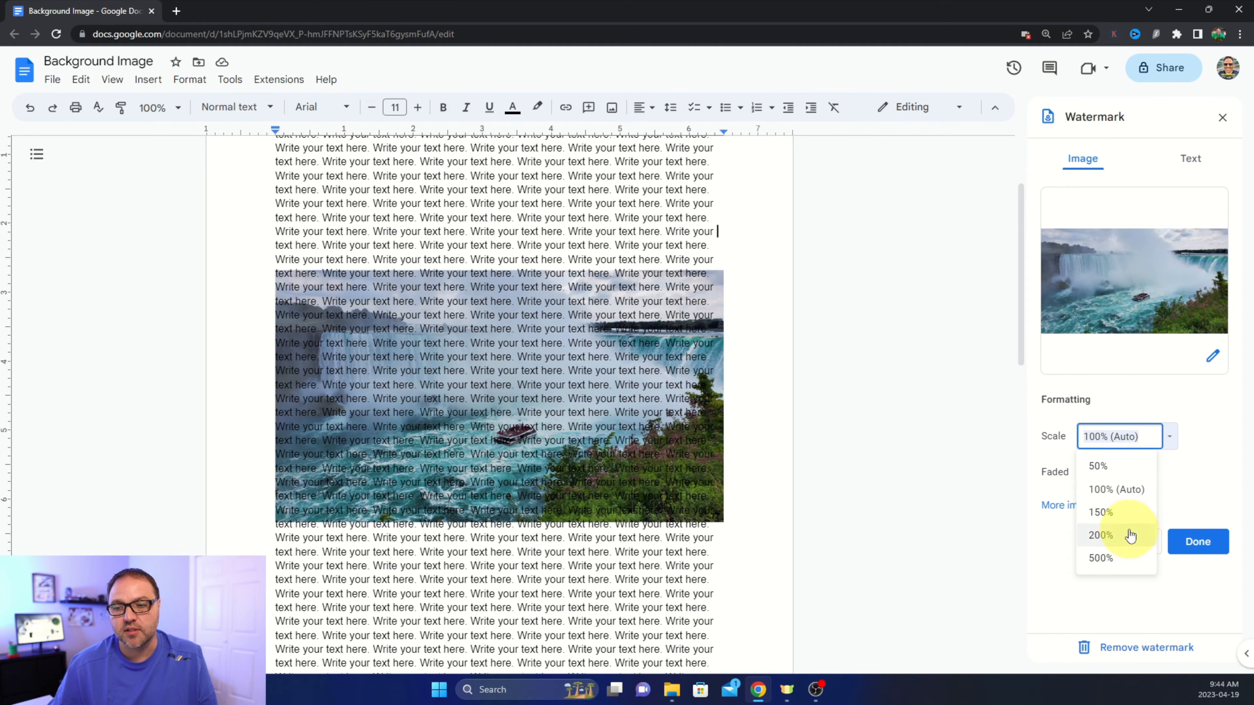
{"action": "left_click", "coordinate": [1115, 542]}
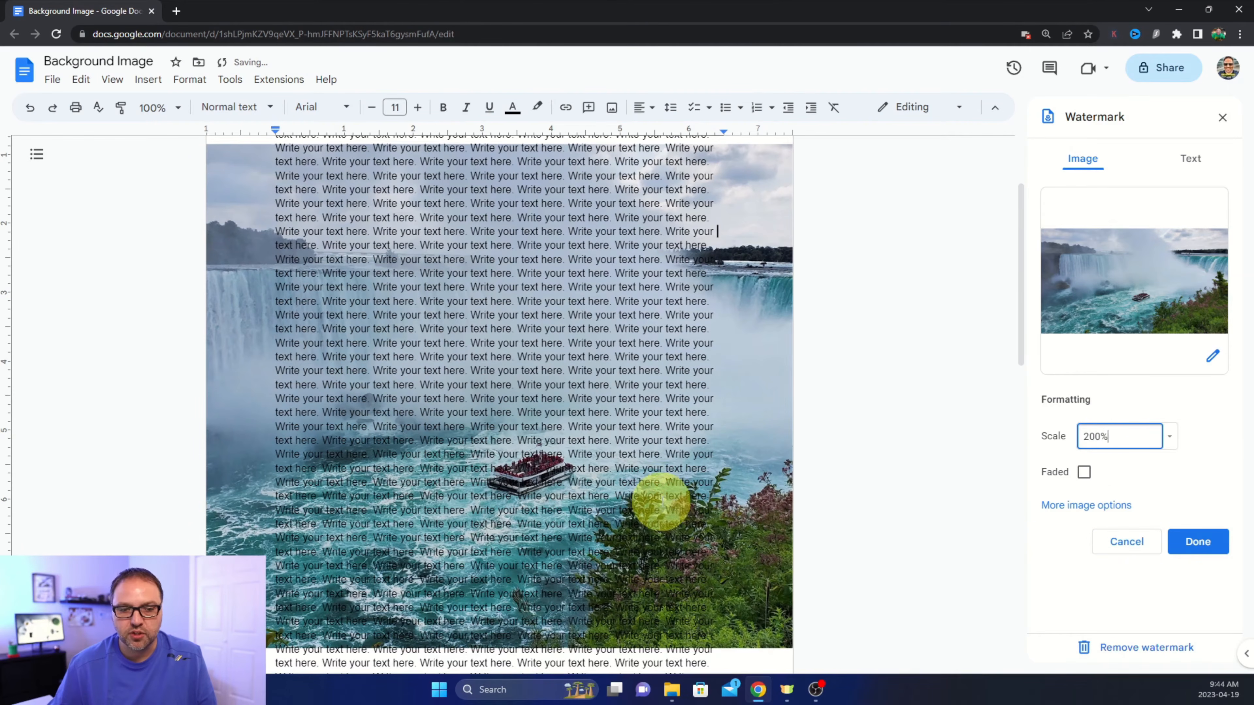
Step: Check how the watermark image covers each page of the document
{"action": "scroll", "coordinate": [854, 435], "scroll_direction": "up", "scroll_amount": 3}
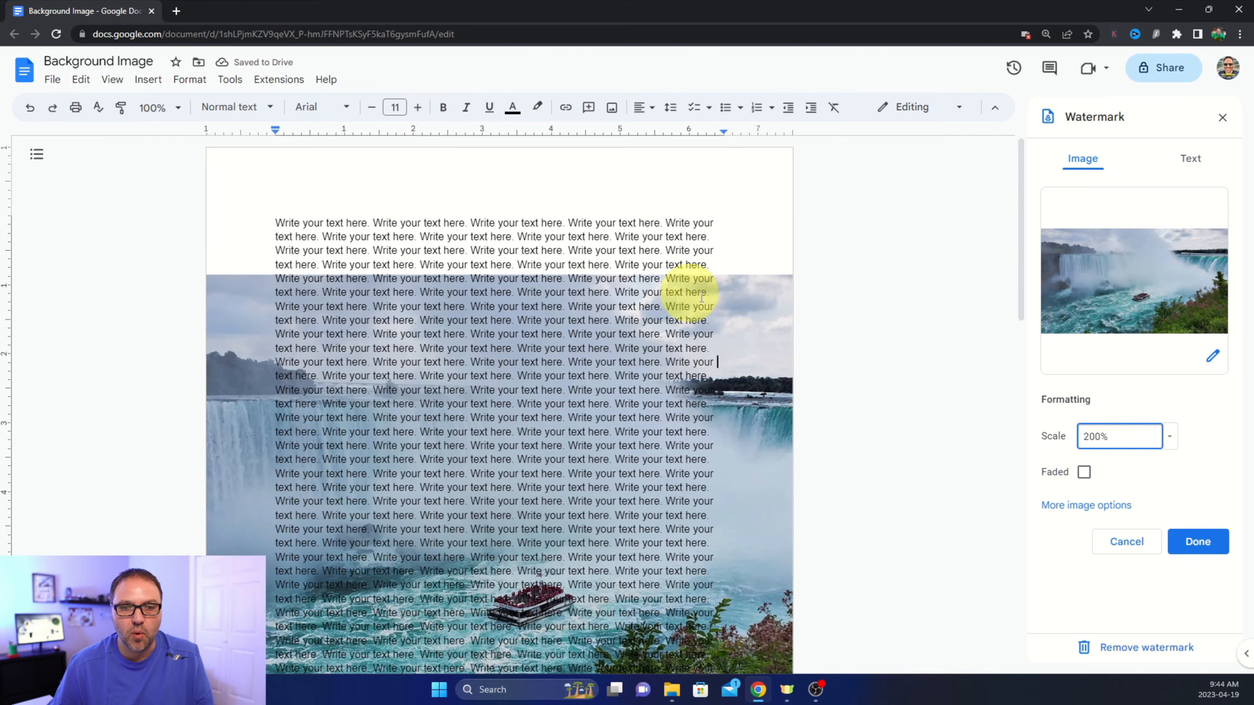
{"action": "scroll", "coordinate": [835, 373], "scroll_direction": "down", "scroll_amount": 7}
{"action": "scroll", "coordinate": [855, 374], "scroll_direction": "down", "scroll_amount": 2}
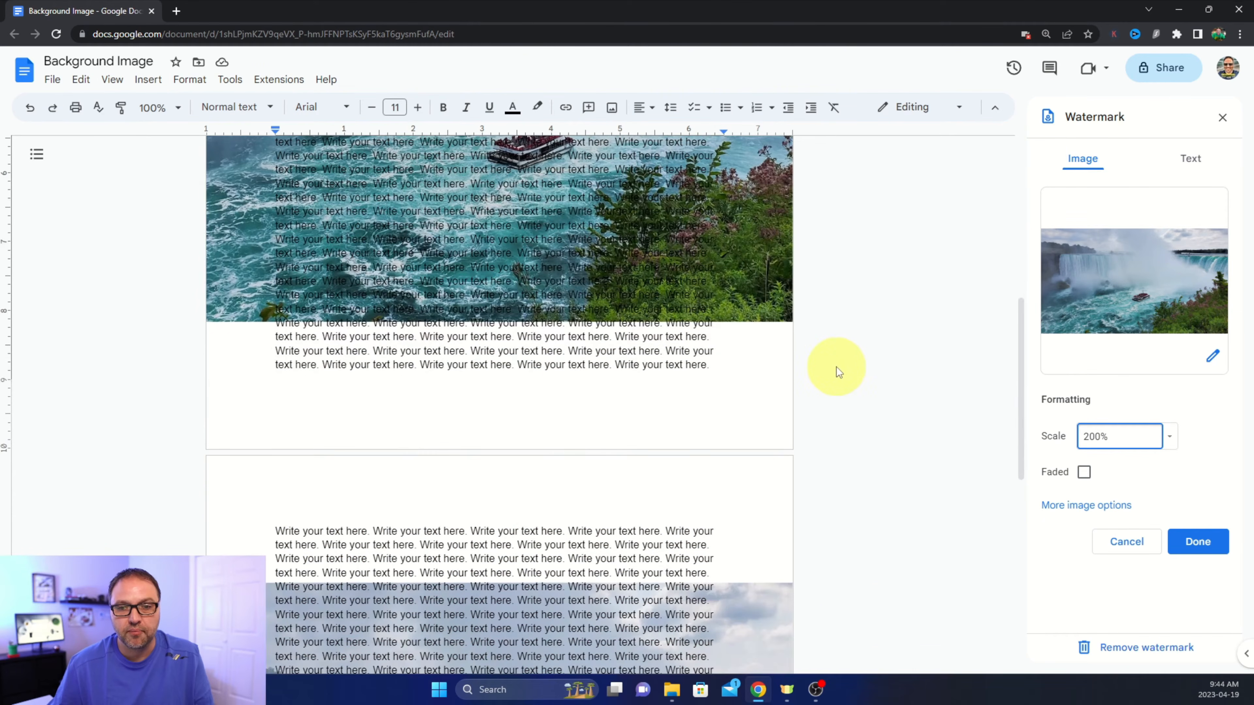
{"action": "scroll", "coordinate": [837, 366], "scroll_direction": "up", "scroll_amount": 3}
{"action": "scroll", "coordinate": [798, 368], "scroll_direction": "down", "scroll_amount": 12}
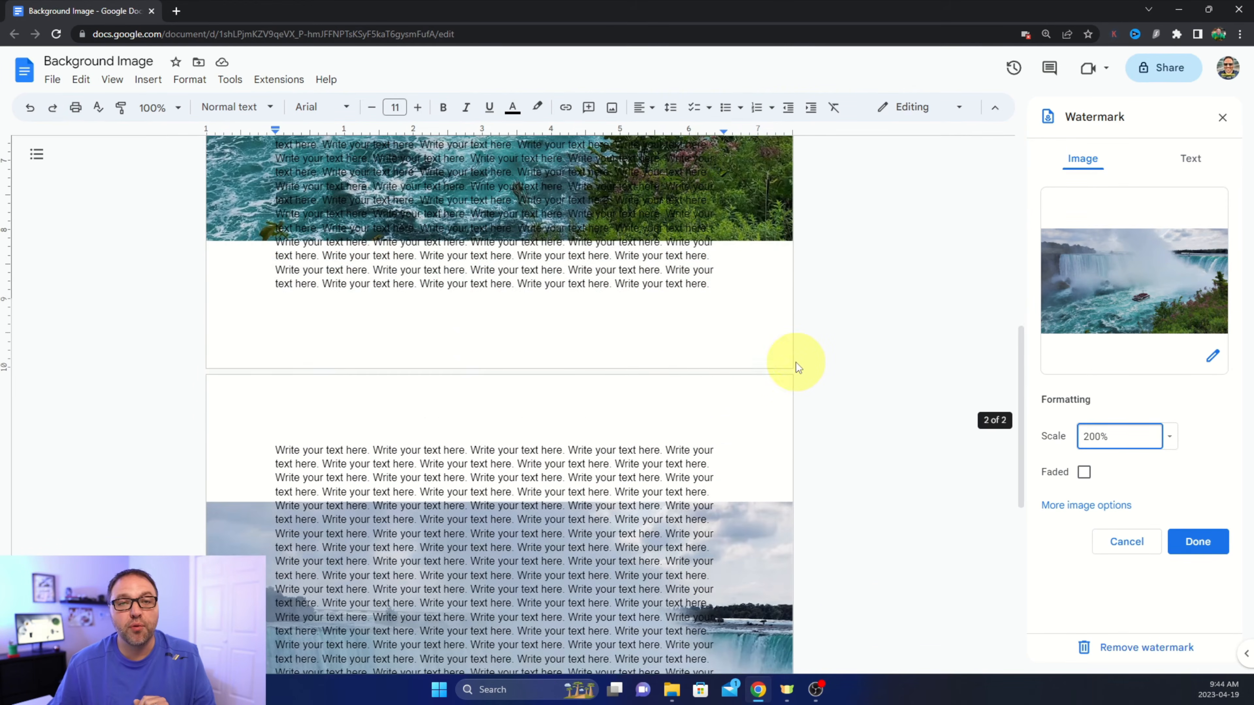
{"action": "scroll", "coordinate": [796, 363], "scroll_direction": "down", "scroll_amount": 1}
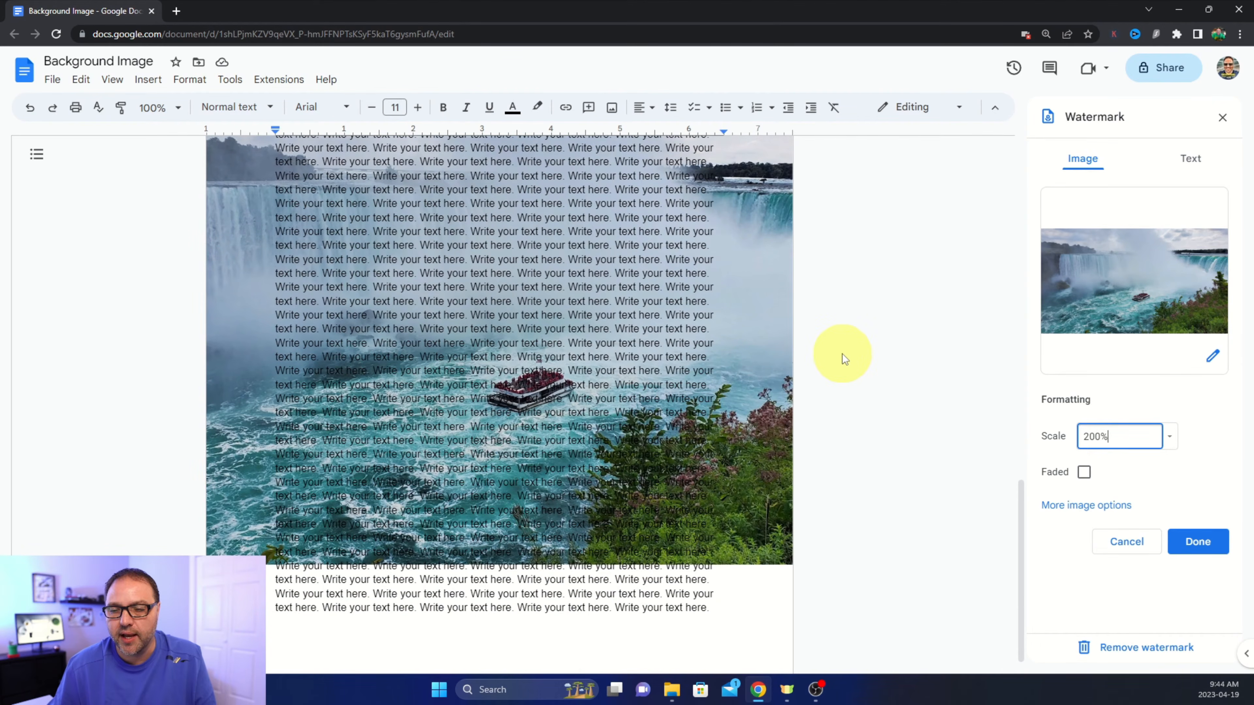
{"action": "scroll", "coordinate": [845, 352], "scroll_direction": "up", "scroll_amount": 12}
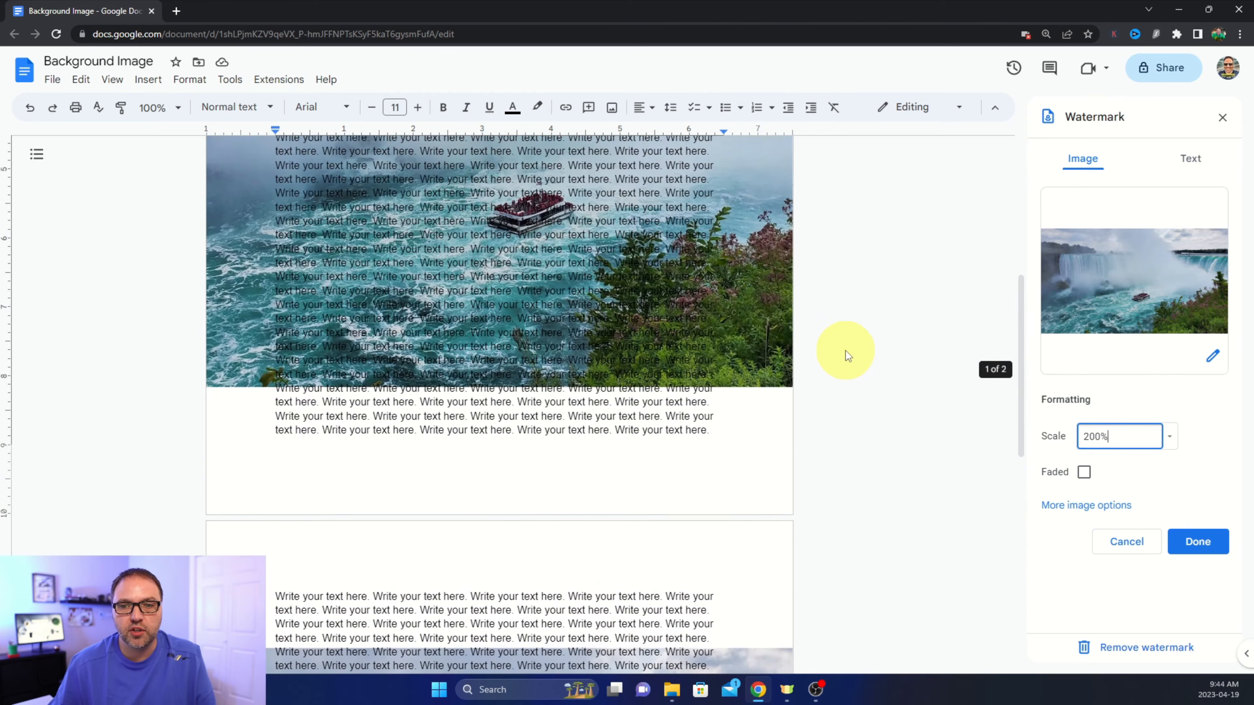
{"action": "scroll", "coordinate": [845, 351], "scroll_direction": "up", "scroll_amount": 2}
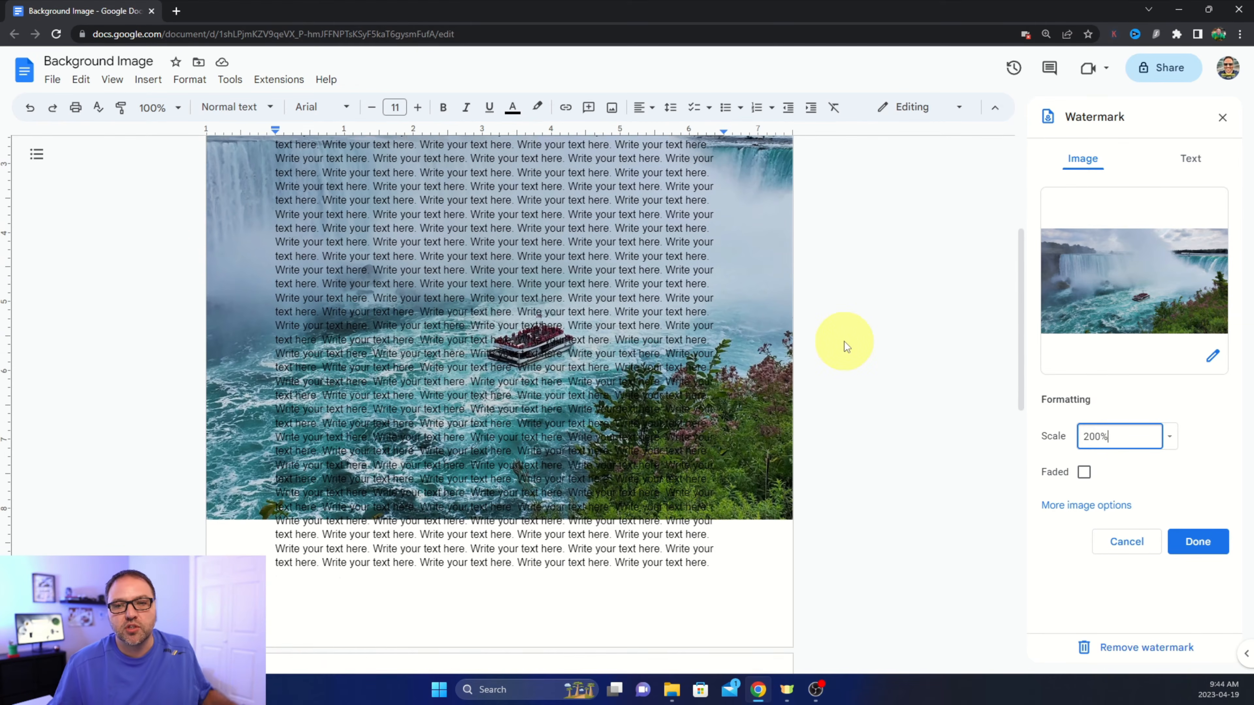
{"action": "scroll", "coordinate": [845, 341], "scroll_direction": "up", "scroll_amount": 3}
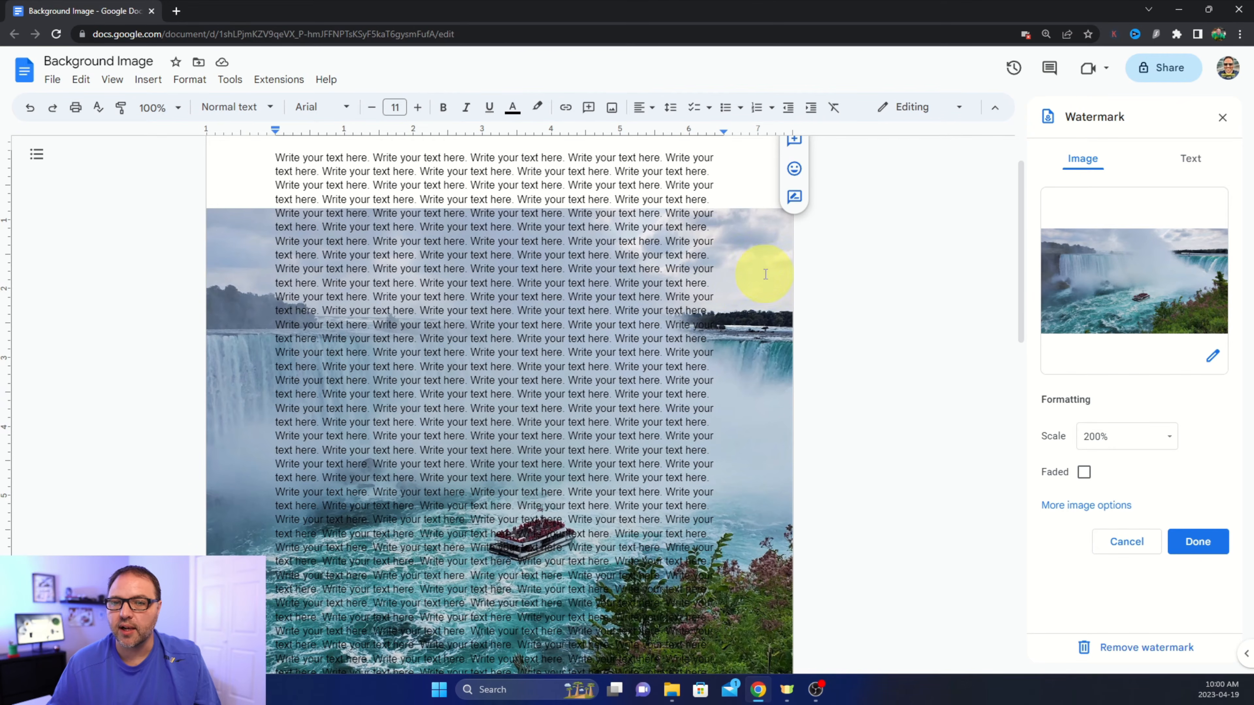
Step: Select the watermark on the first page and enlarge it to about 252% so it reaches the page's upper edge
{"action": "left_click", "coordinate": [762, 252]}
{"action": "left_click", "coordinate": [757, 251]}
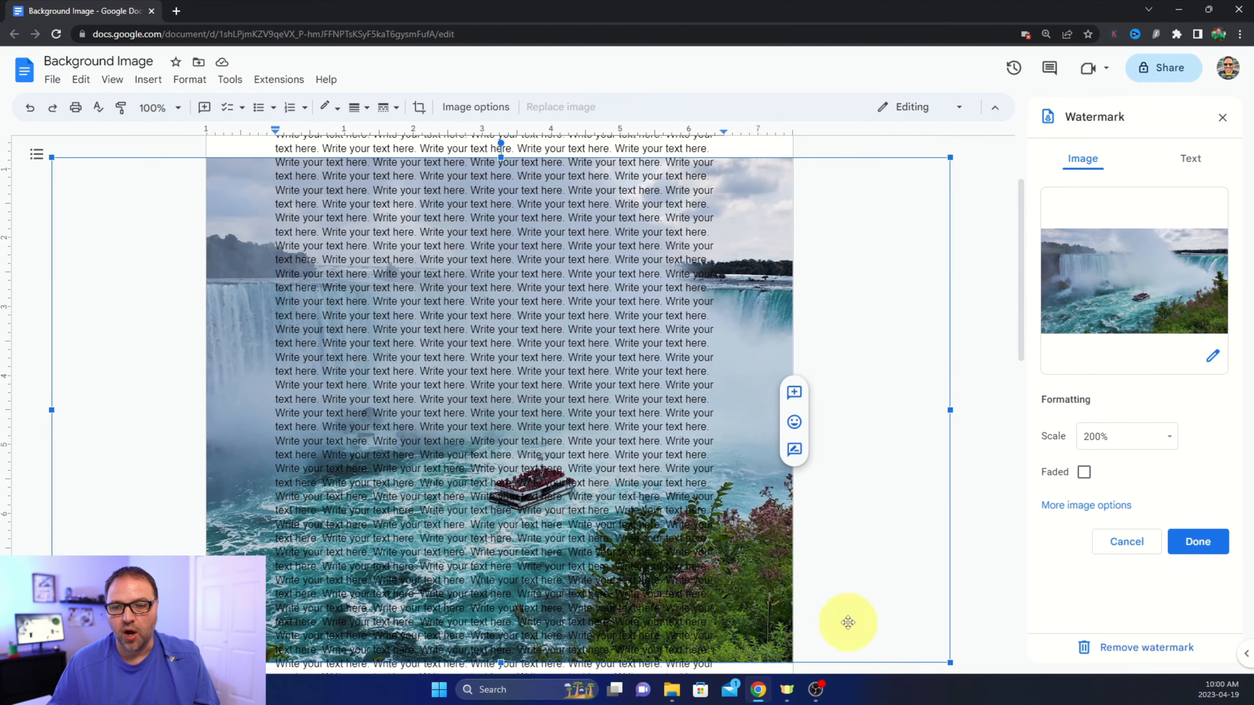
{"action": "scroll", "coordinate": [914, 250], "scroll_direction": "up", "scroll_amount": 1}
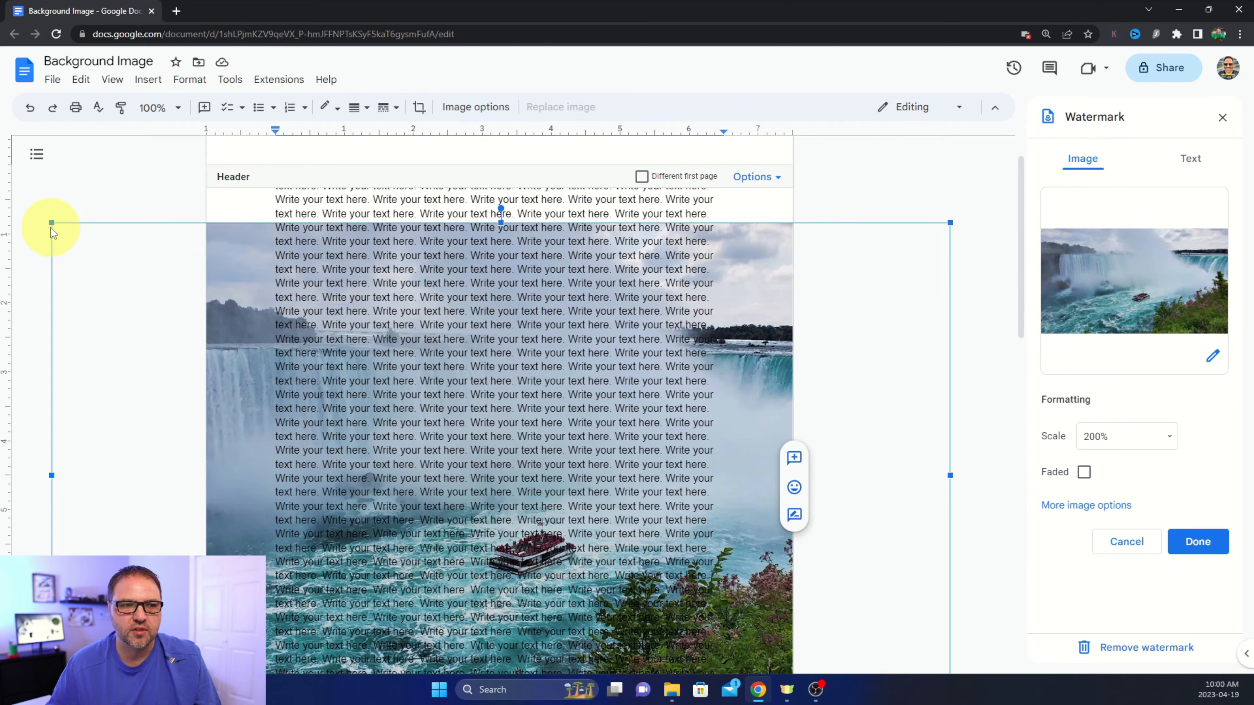
{"action": "scroll", "coordinate": [902, 282], "scroll_direction": "up", "scroll_amount": 1}
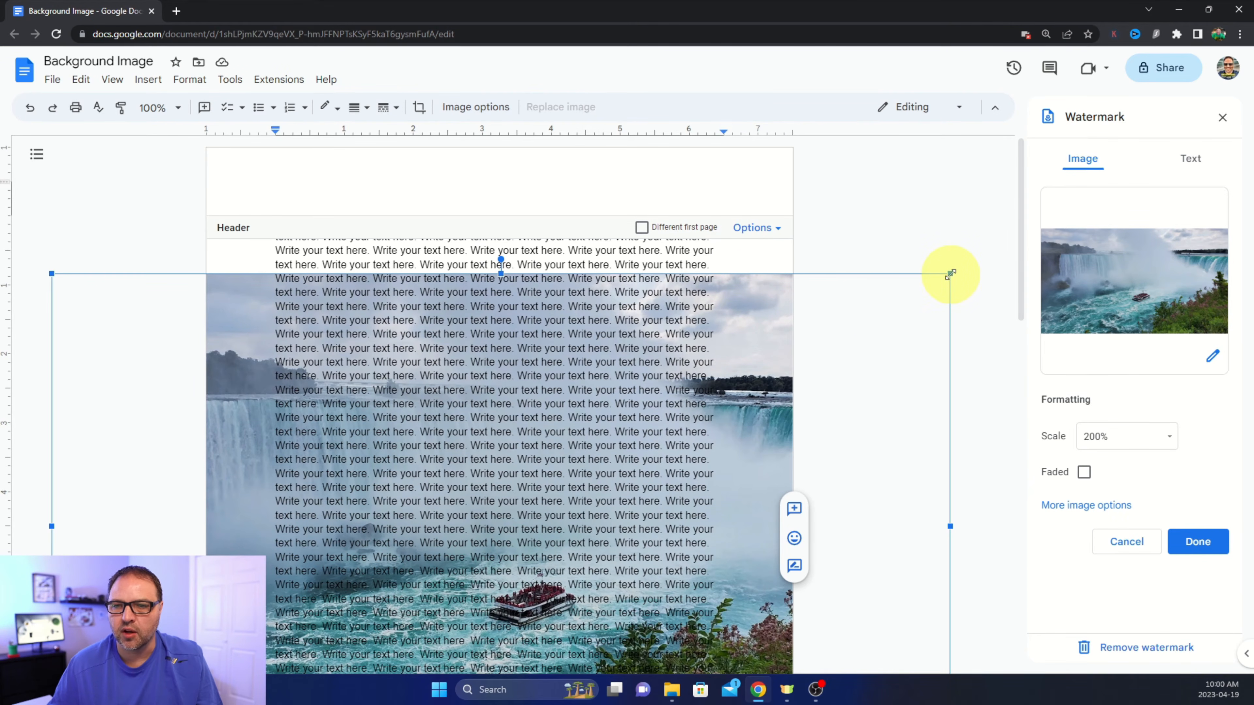
{"action": "left_click_drag", "start_coordinate": [951, 274], "coordinate": [1085, 159]}
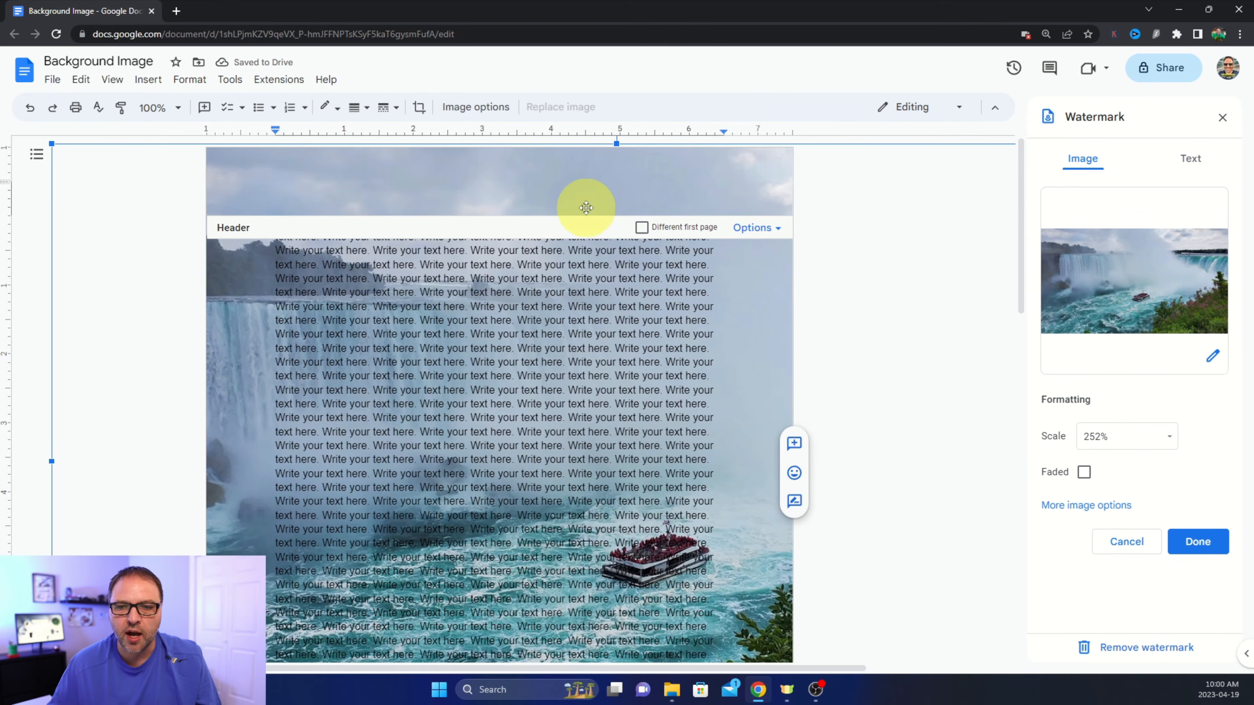
Step: Enlarge the watermark from its lower-right corner so it reaches the first page's bottom edge
{"action": "scroll", "coordinate": [694, 243], "scroll_direction": "down", "scroll_amount": 2}
{"action": "scroll", "coordinate": [701, 244], "scroll_direction": "down", "scroll_amount": 6}
{"action": "scroll", "coordinate": [701, 245], "scroll_direction": "up", "scroll_amount": 1}
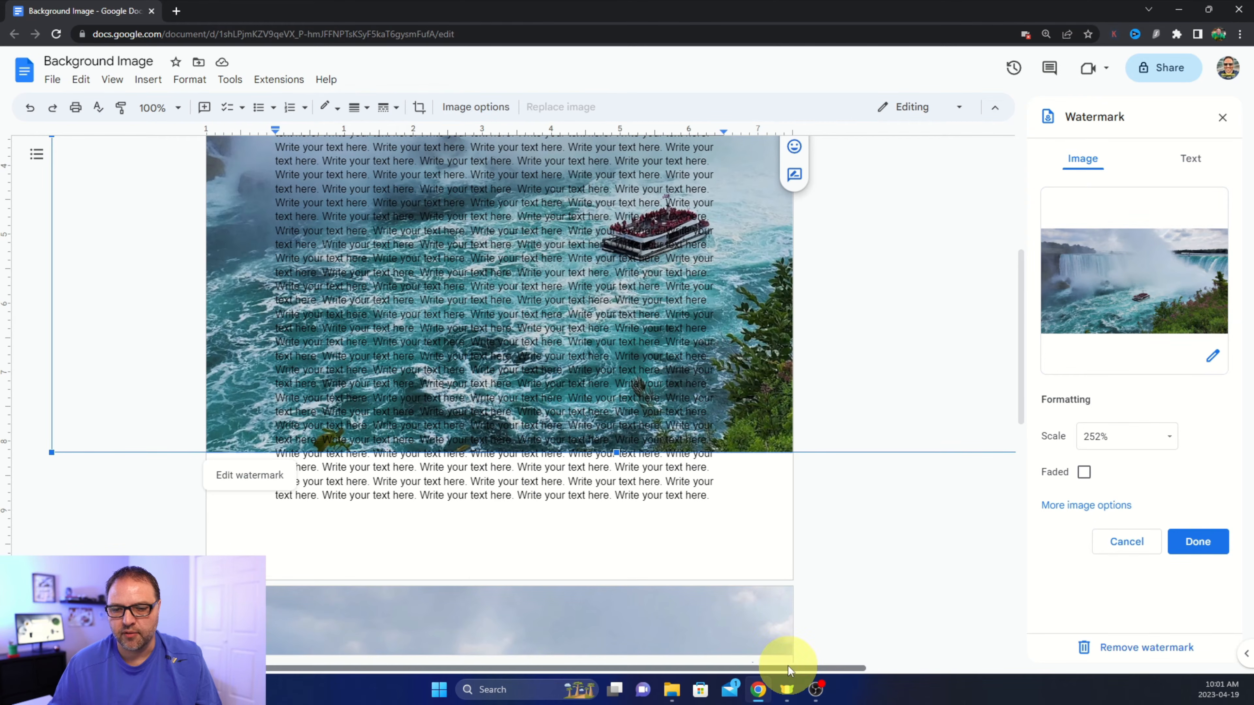
{"action": "left_click_drag", "start_coordinate": [575, 669], "coordinate": [1021, 495]}
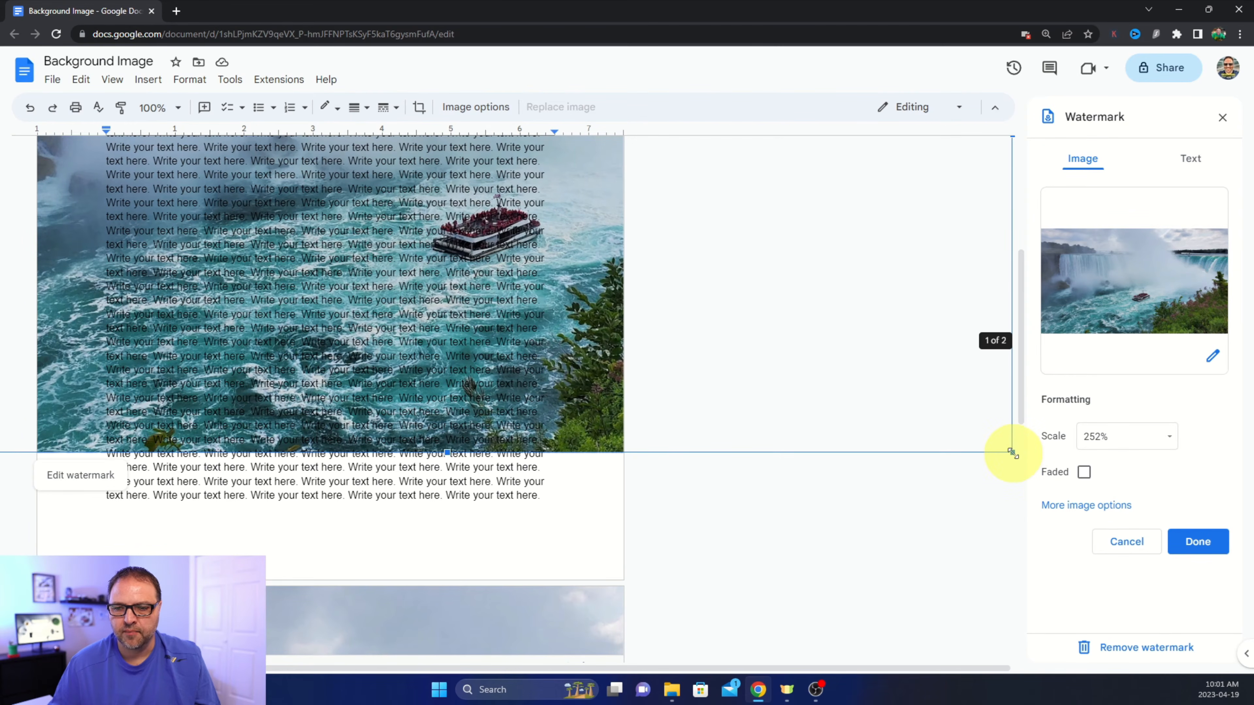
{"action": "left_click_drag", "start_coordinate": [1011, 452], "coordinate": [1161, 587]}
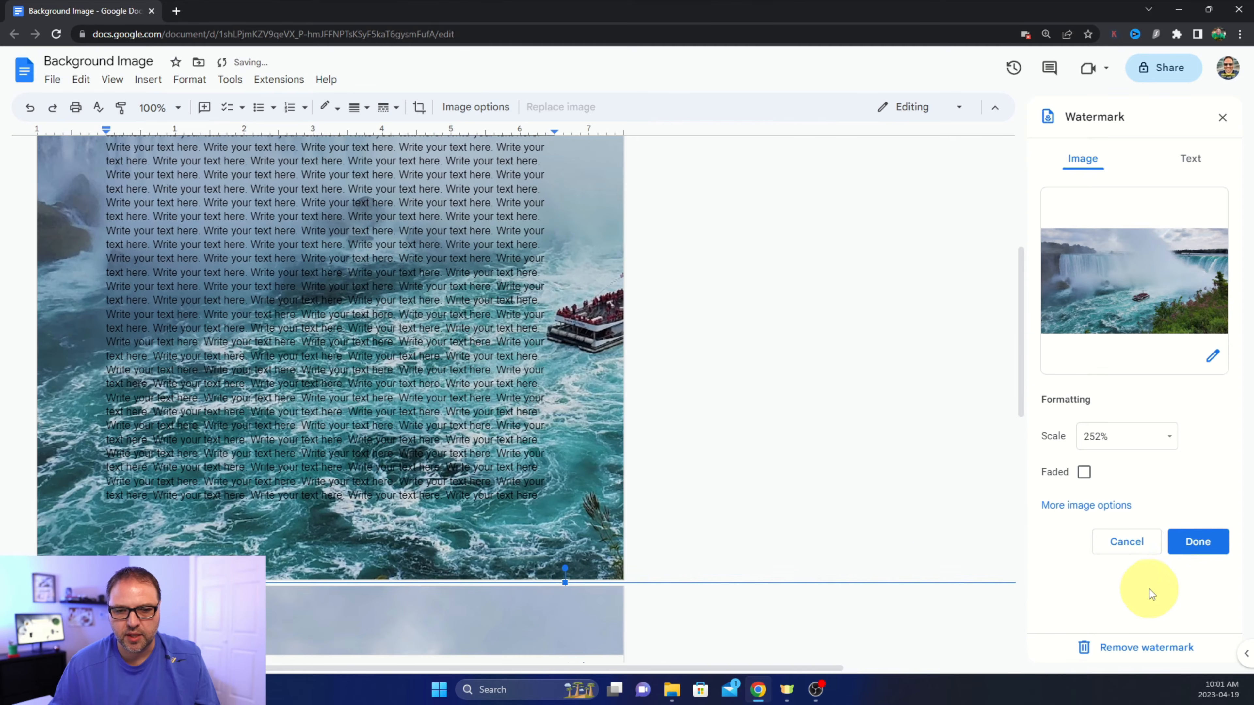
{"action": "scroll", "coordinate": [709, 533], "scroll_direction": "up", "scroll_amount": 3}
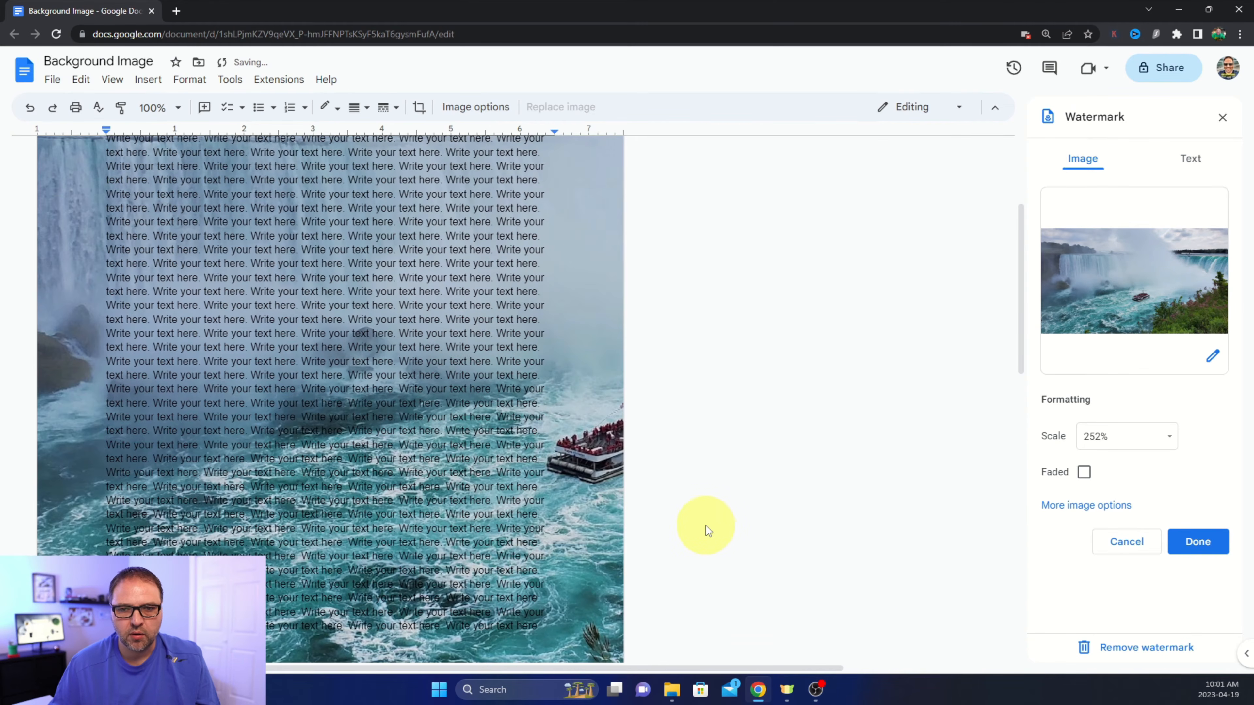
{"action": "left_click_drag", "start_coordinate": [699, 667], "coordinate": [532, 664]}
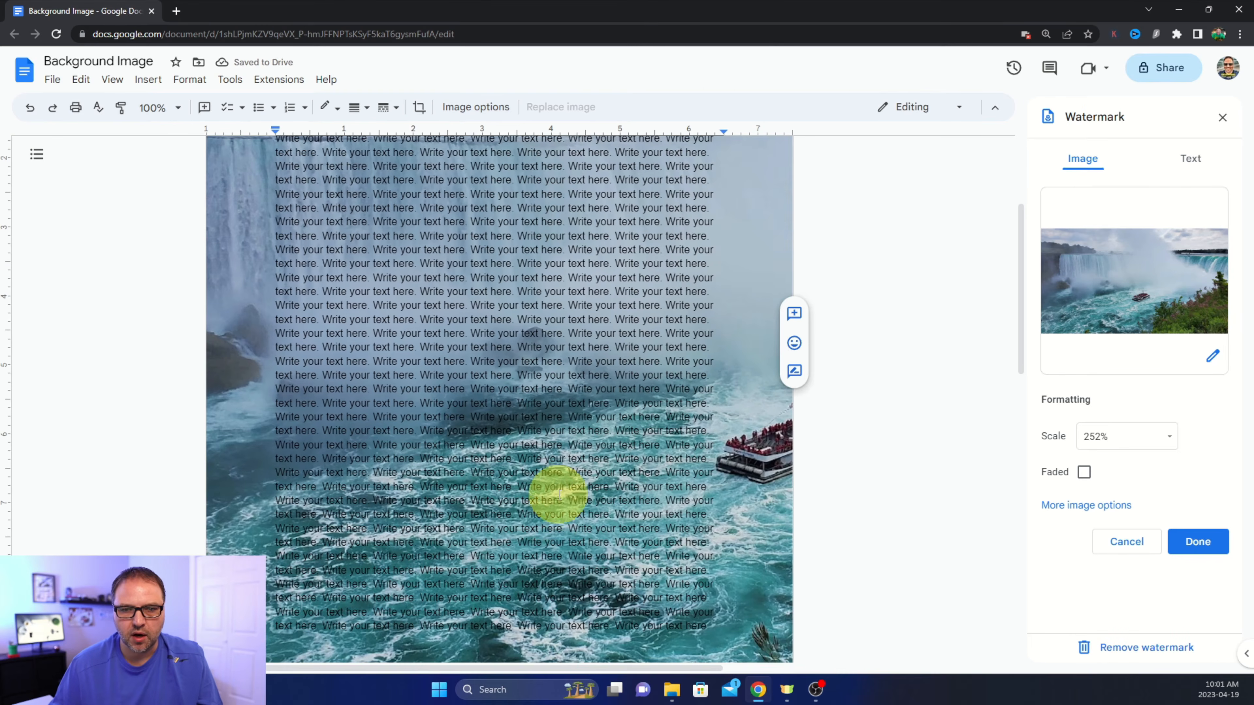
Step: Check the first page's coverage and shift the photo leftward within the watermark's crop frame so the boat sits in the page's left half
{"action": "scroll", "coordinate": [563, 495], "scroll_direction": "up", "scroll_amount": 3}
{"action": "scroll", "coordinate": [587, 445], "scroll_direction": "down", "scroll_amount": 9}
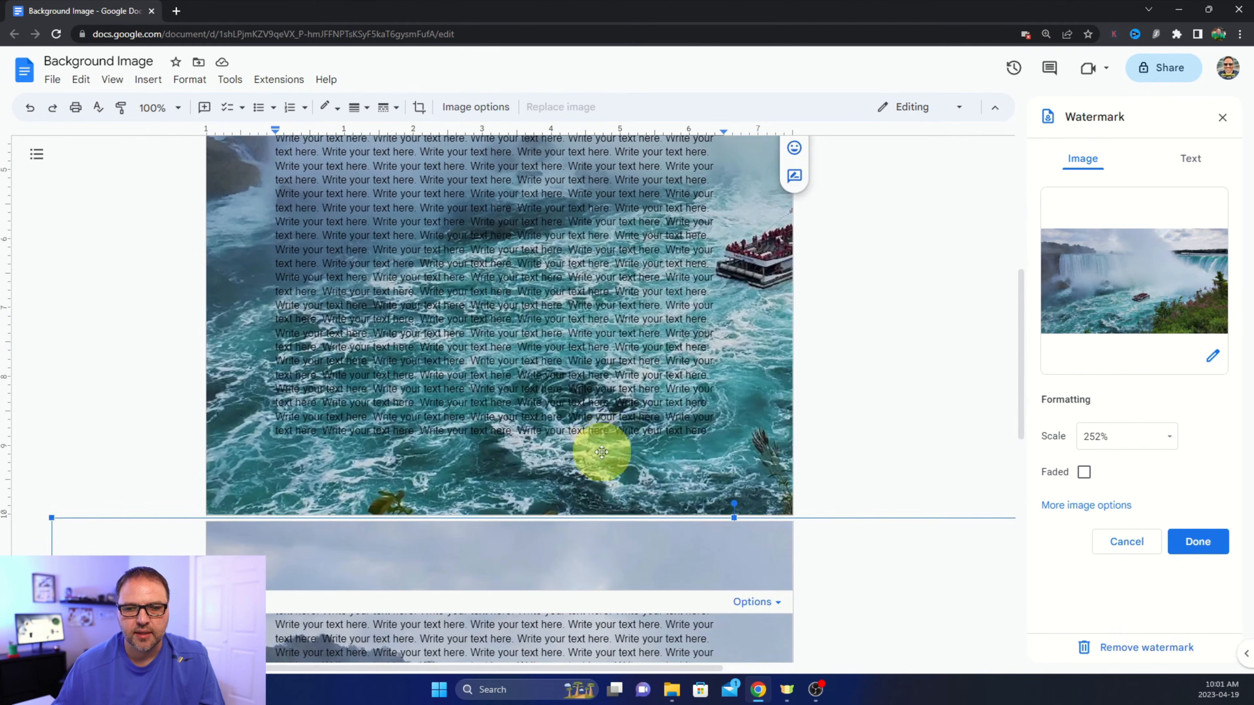
{"action": "scroll", "coordinate": [602, 454], "scroll_direction": "up", "scroll_amount": 8}
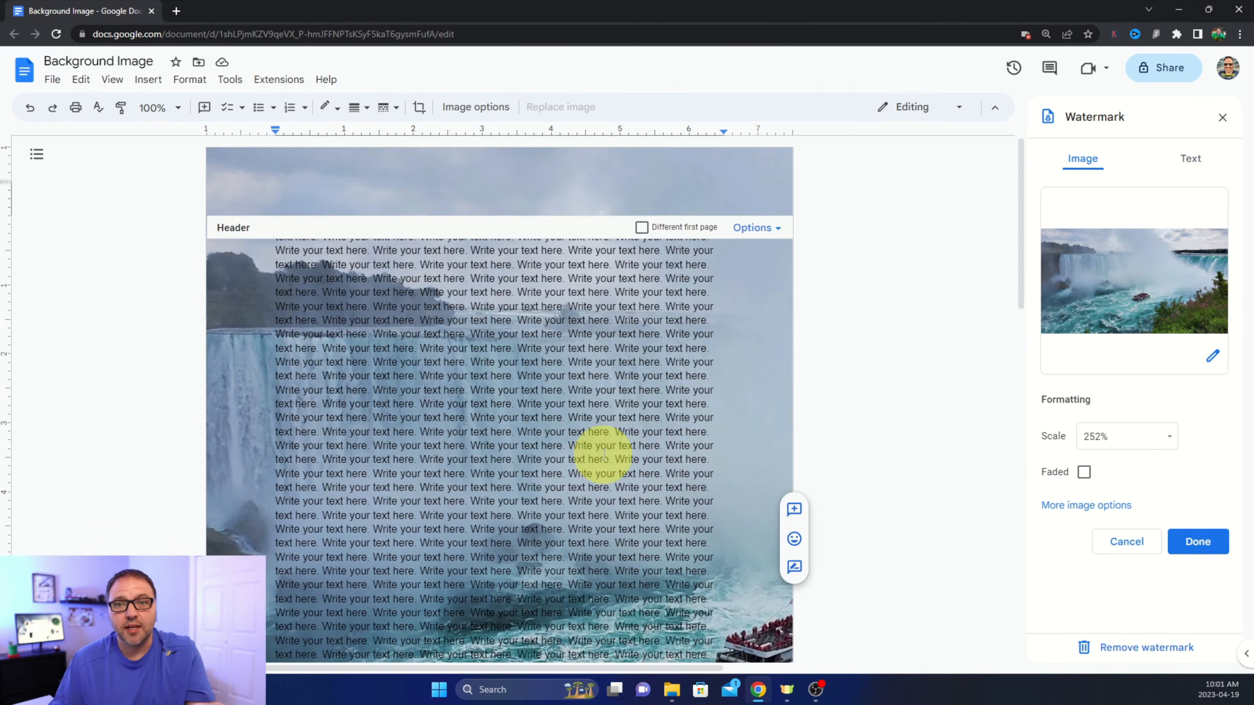
{"action": "scroll", "coordinate": [751, 409], "scroll_direction": "down", "scroll_amount": 6}
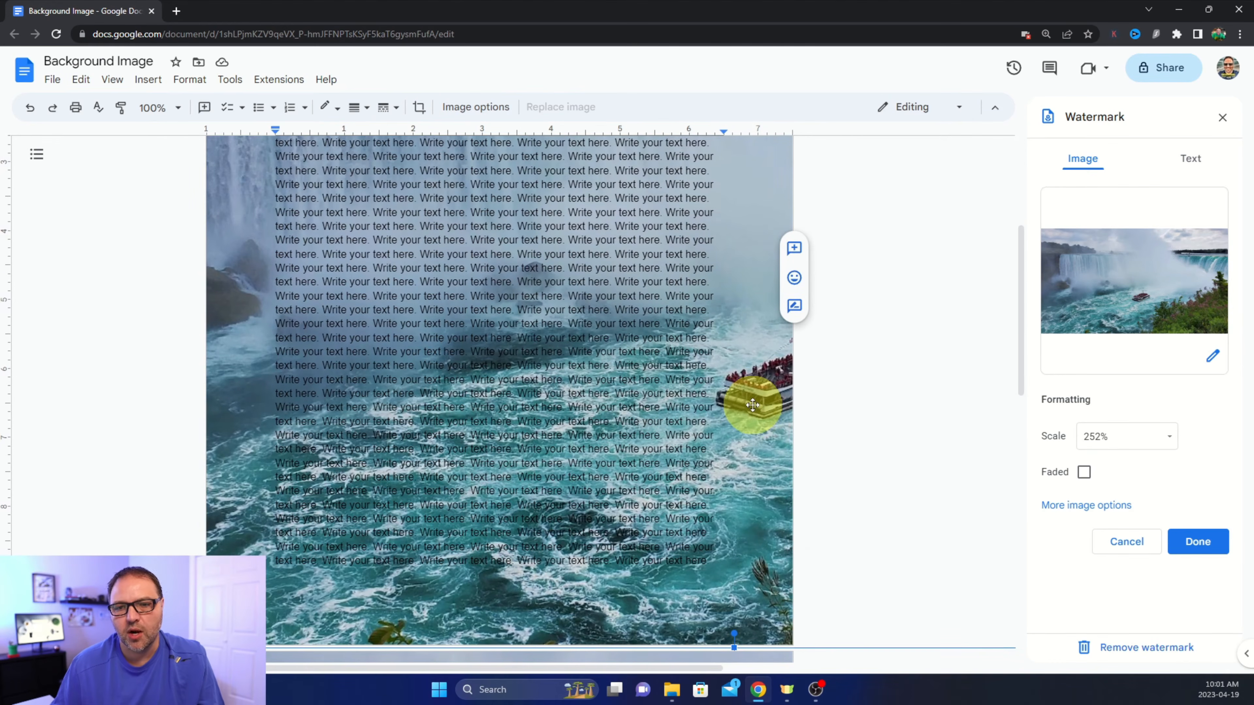
{"action": "scroll", "coordinate": [750, 410], "scroll_direction": "up", "scroll_amount": 6}
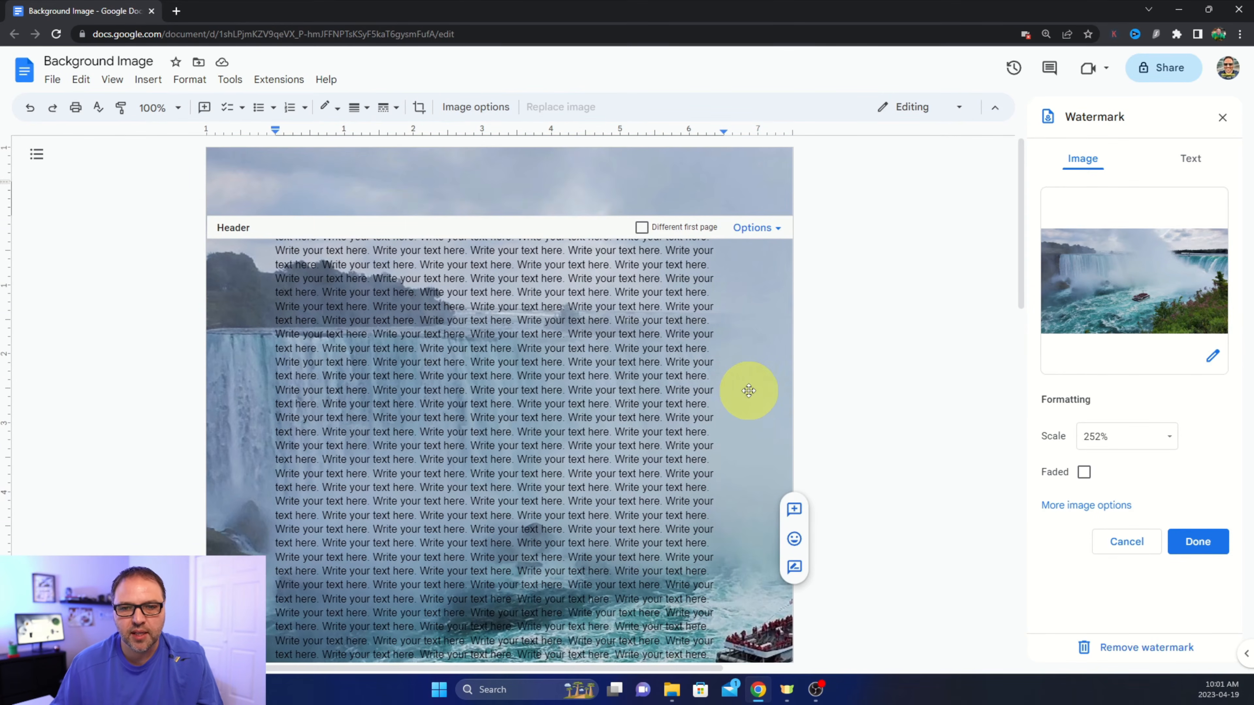
{"action": "left_click", "coordinate": [694, 185]}
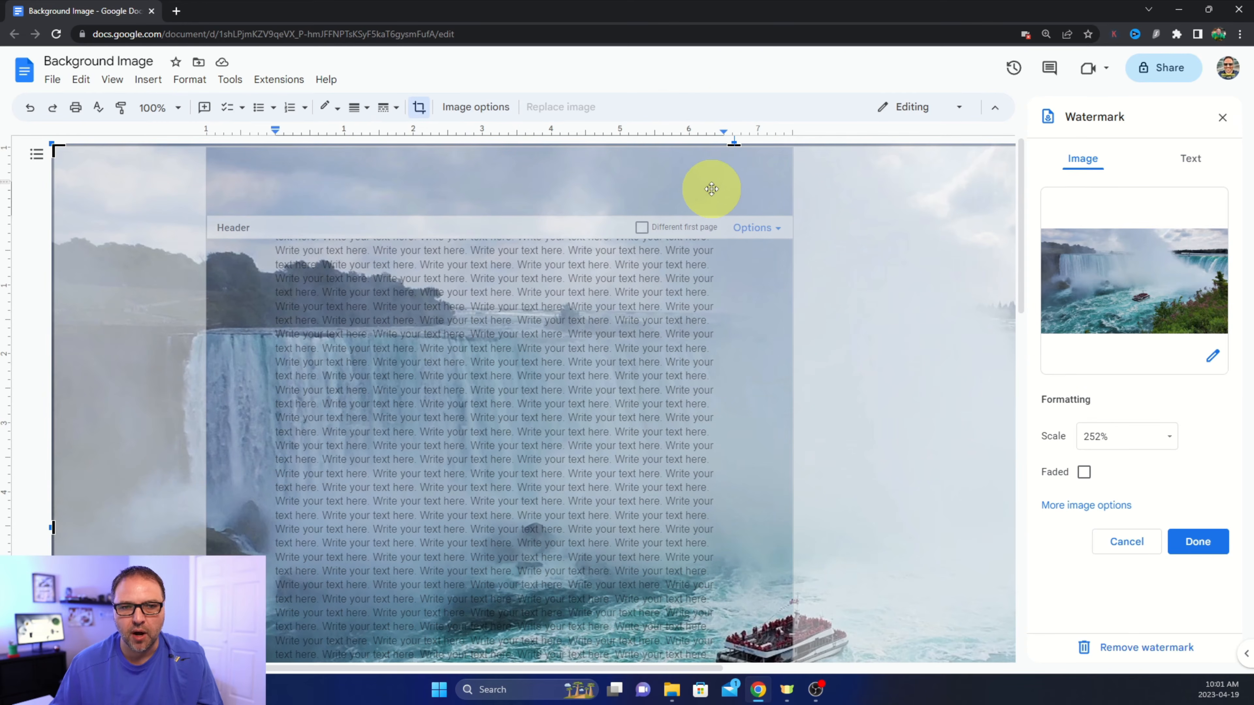
{"action": "left_click_drag", "start_coordinate": [718, 187], "coordinate": [456, 188]}
{"action": "scroll", "coordinate": [877, 294], "scroll_direction": "down", "scroll_amount": 3}
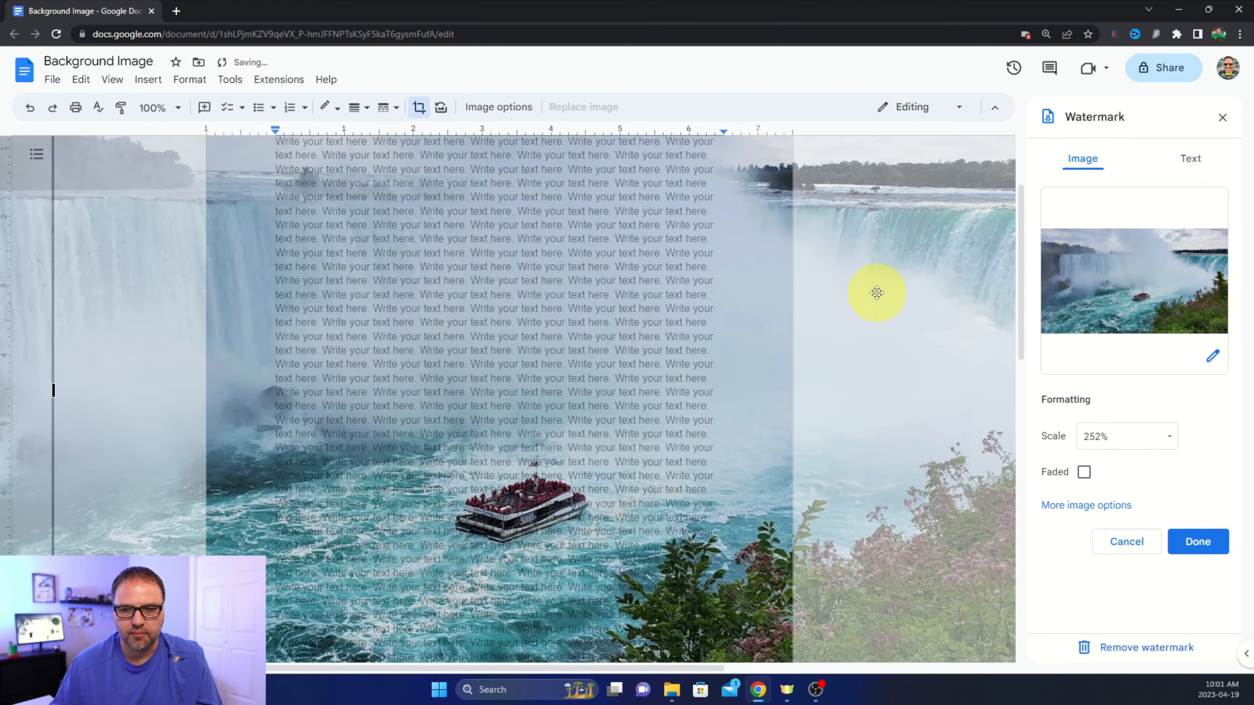
{"action": "left_click_drag", "start_coordinate": [884, 337], "coordinate": [814, 341]}
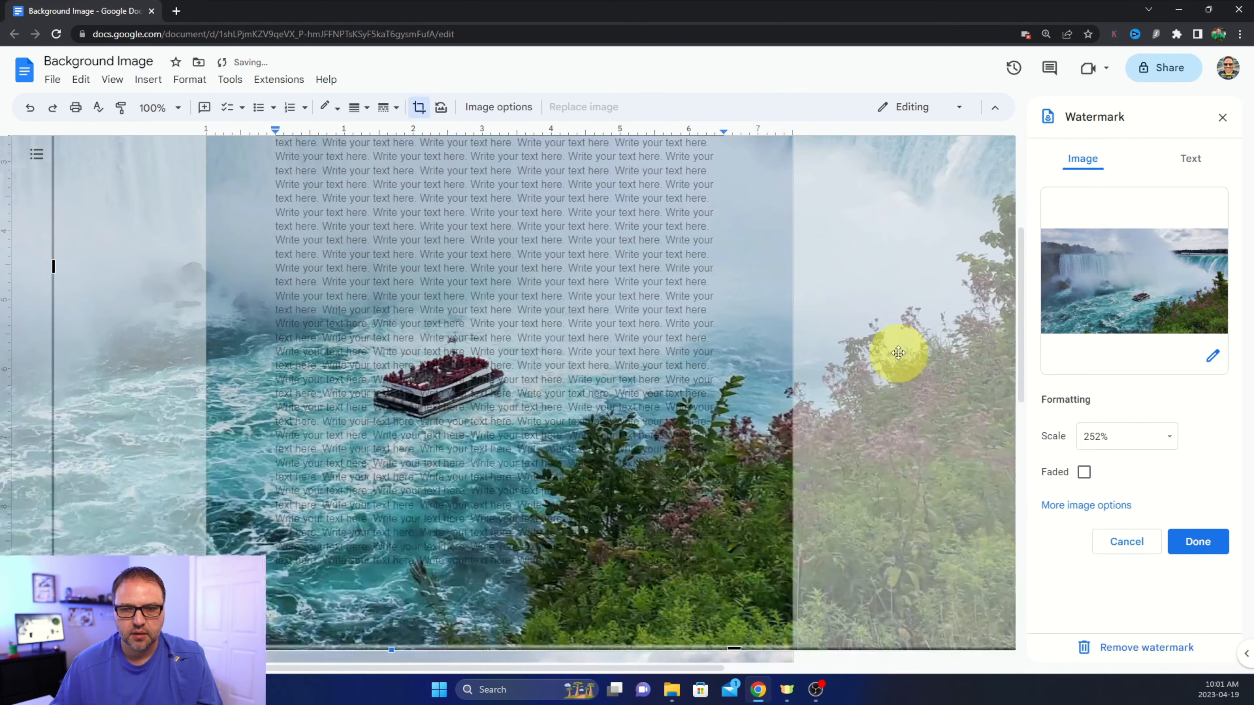
{"action": "left_click_drag", "start_coordinate": [895, 357], "coordinate": [855, 367]}
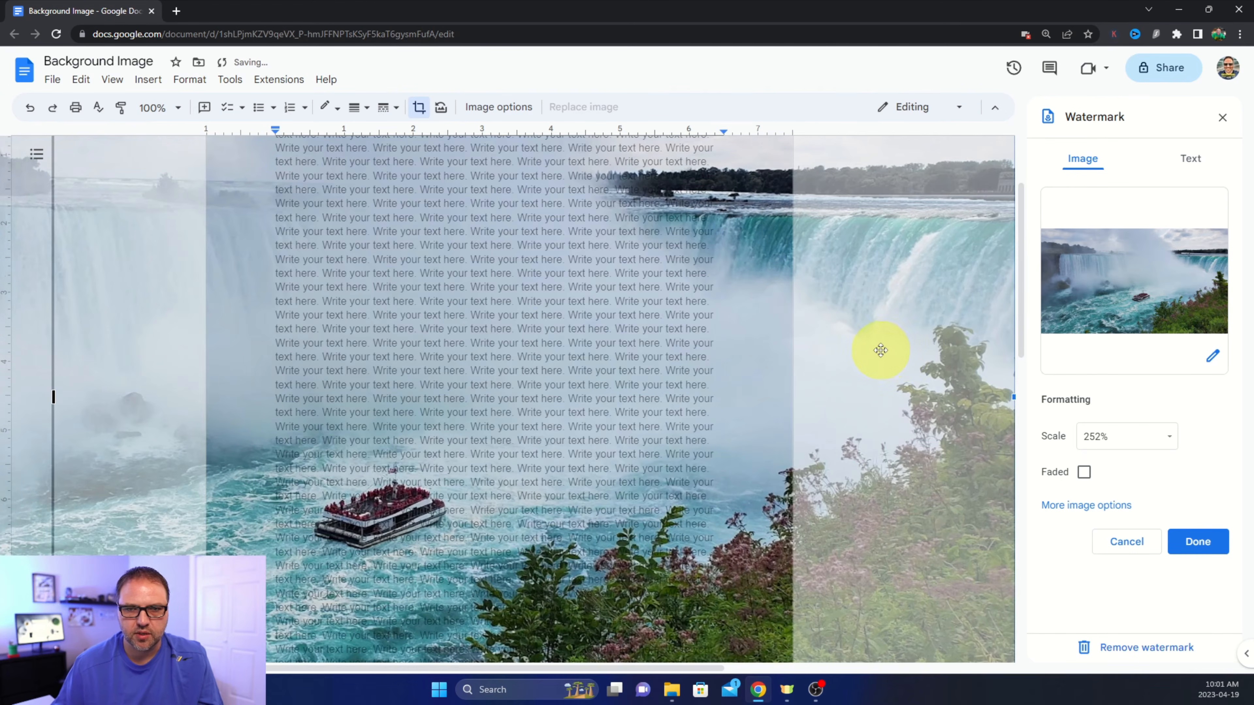
{"action": "scroll", "coordinate": [863, 347], "scroll_direction": "down", "scroll_amount": 3}
{"action": "left_click", "coordinate": [860, 342]}
{"action": "left_click", "coordinate": [867, 339]}
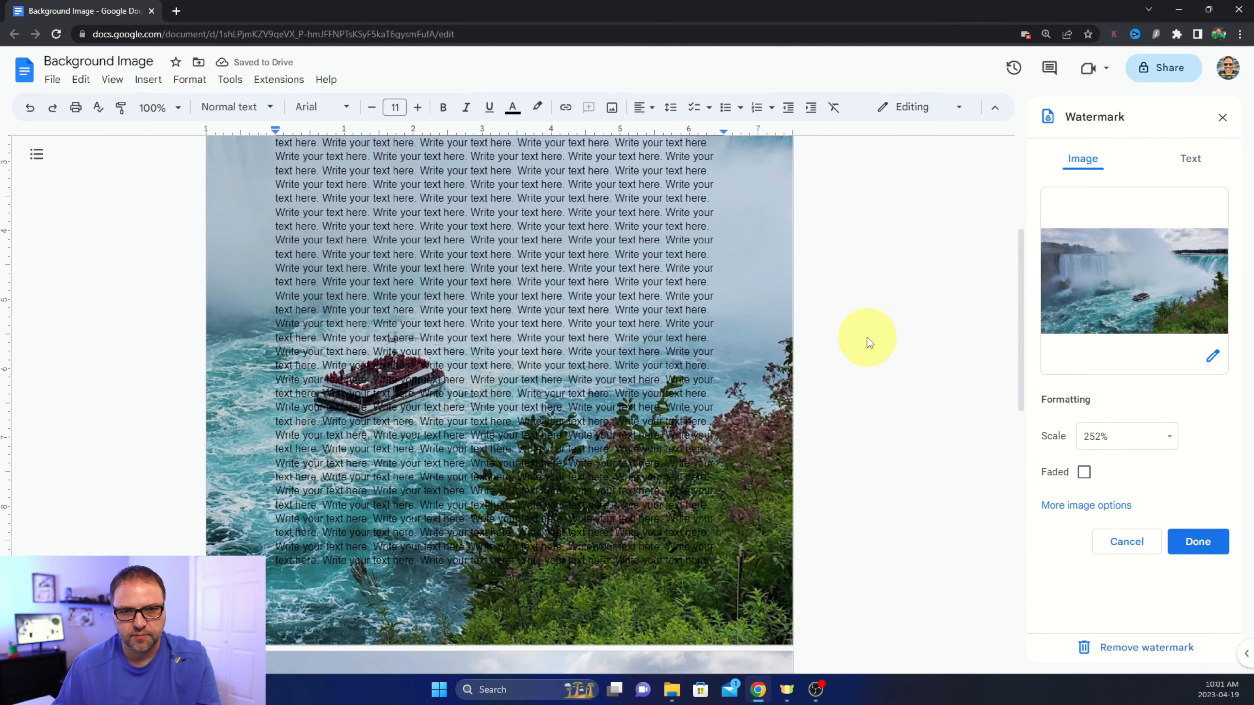
Step: Check the repositioned background on both pages and set the document's view zoom to 75%
{"action": "scroll", "coordinate": [869, 341], "scroll_direction": "down", "scroll_amount": 7}
{"action": "scroll", "coordinate": [870, 341], "scroll_direction": "down", "scroll_amount": 10}
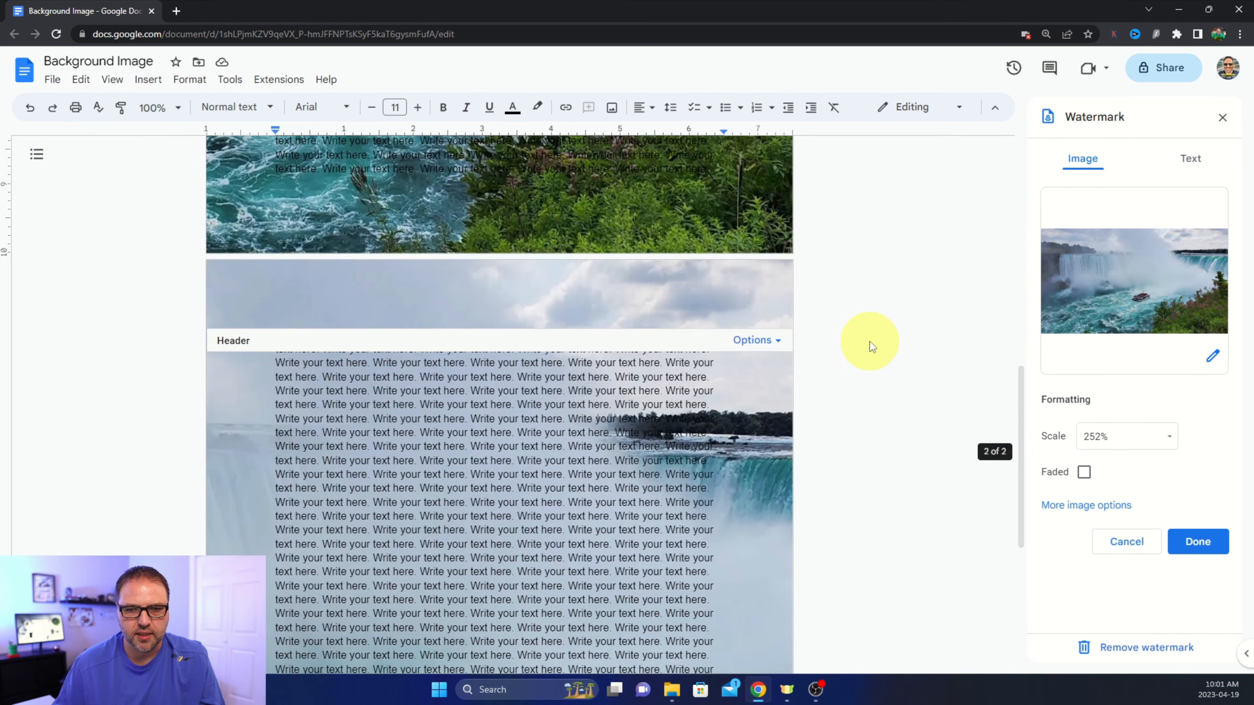
{"action": "scroll", "coordinate": [870, 344], "scroll_direction": "down", "scroll_amount": 15}
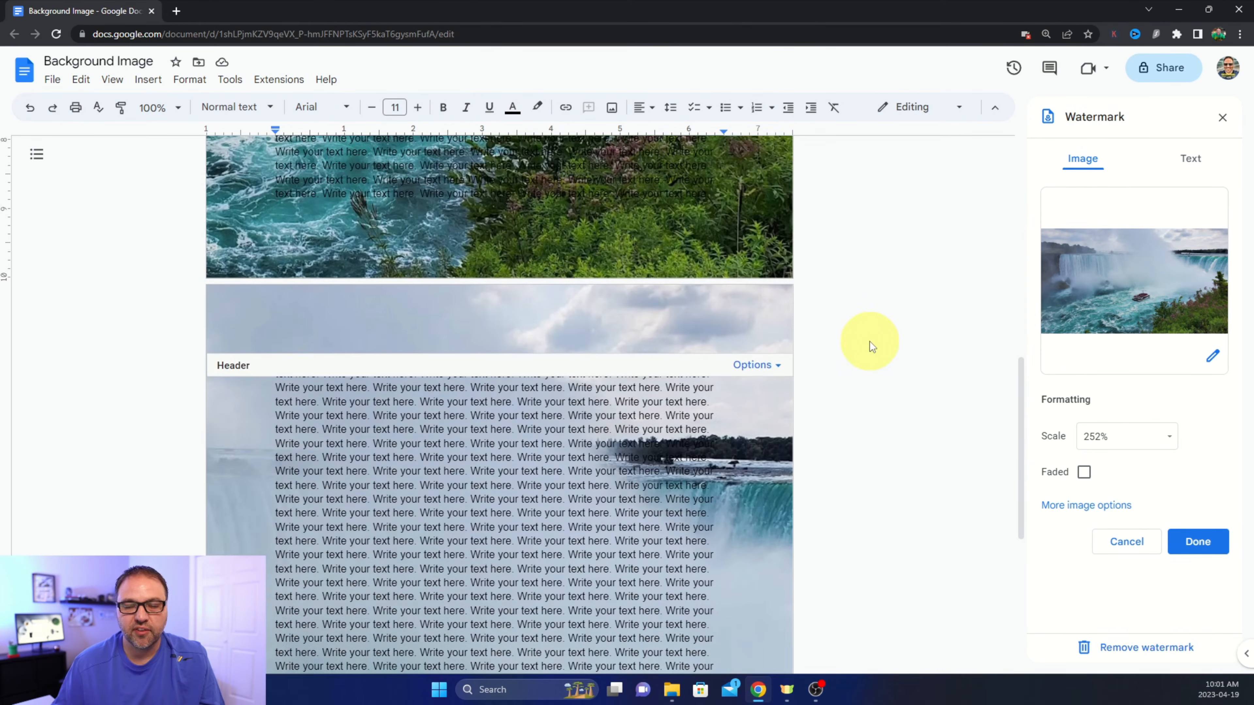
{"action": "scroll", "coordinate": [872, 345], "scroll_direction": "down", "scroll_amount": 11}
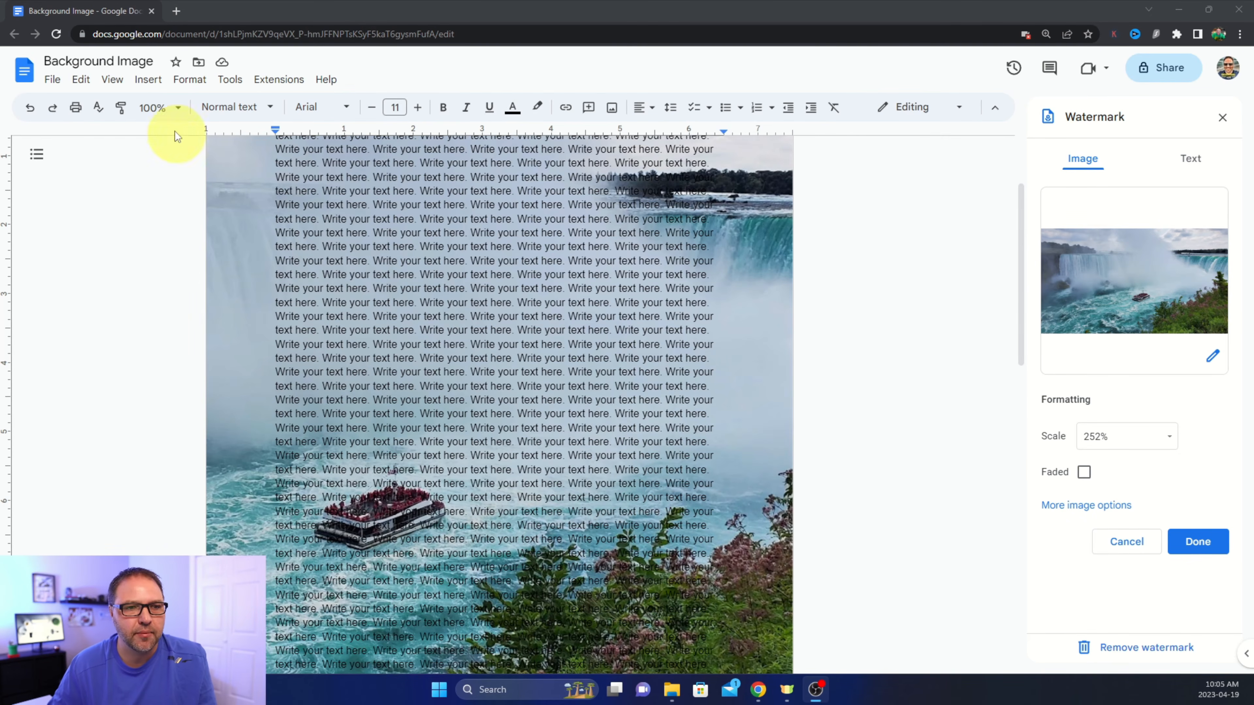
{"action": "left_click", "coordinate": [171, 109]}
{"action": "left_click", "coordinate": [159, 192]}
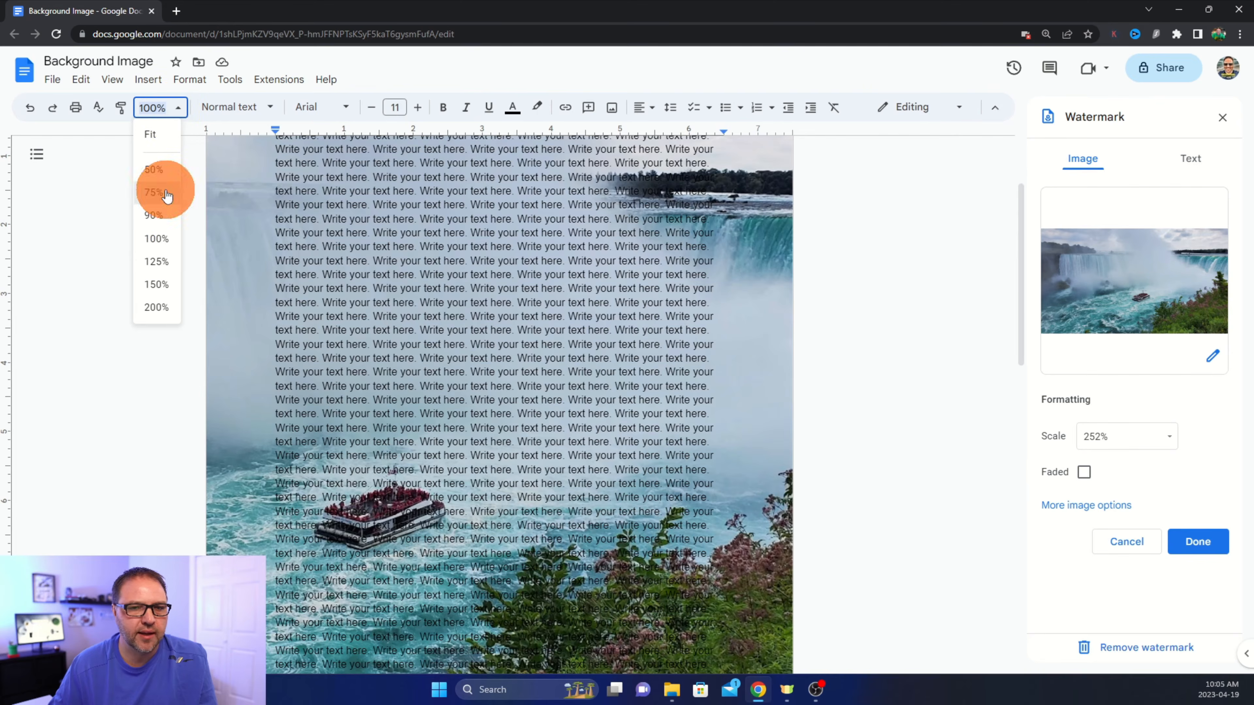
{"action": "scroll", "coordinate": [582, 322], "scroll_direction": "up", "scroll_amount": 1}
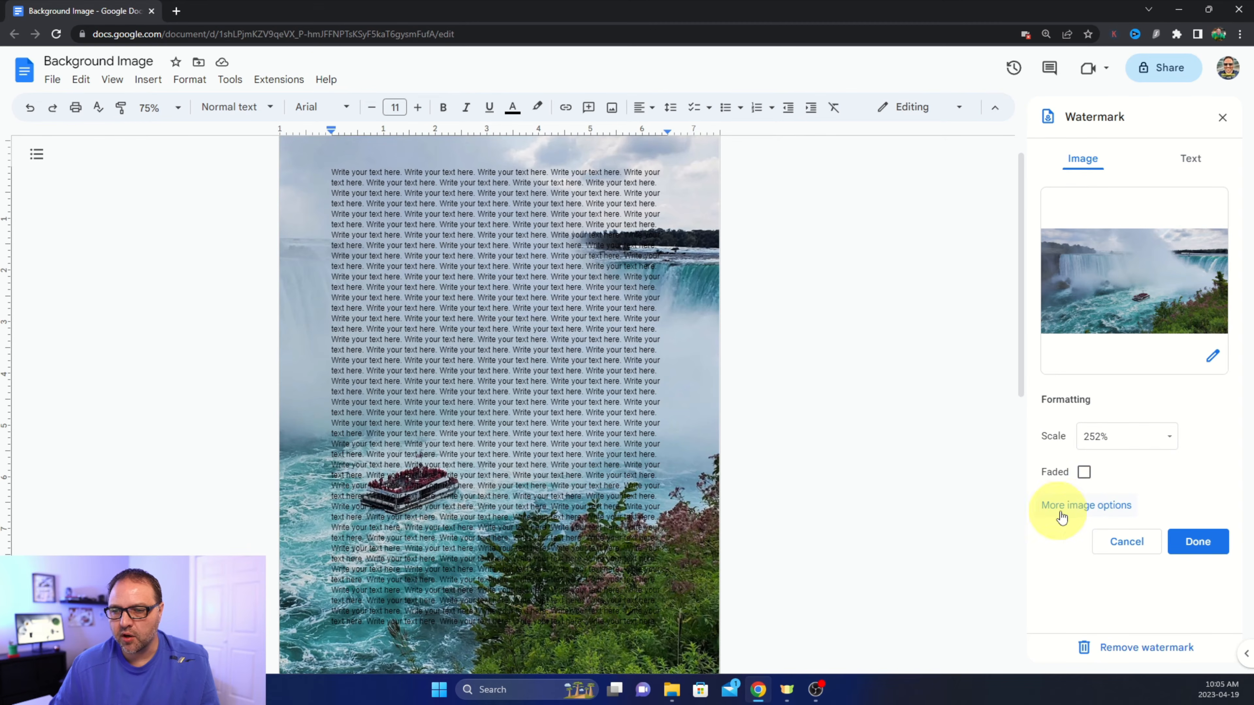
Step: Open the watermark's additional image options and examine its size, rotation and position settings
{"action": "left_click", "coordinate": [1087, 505]}
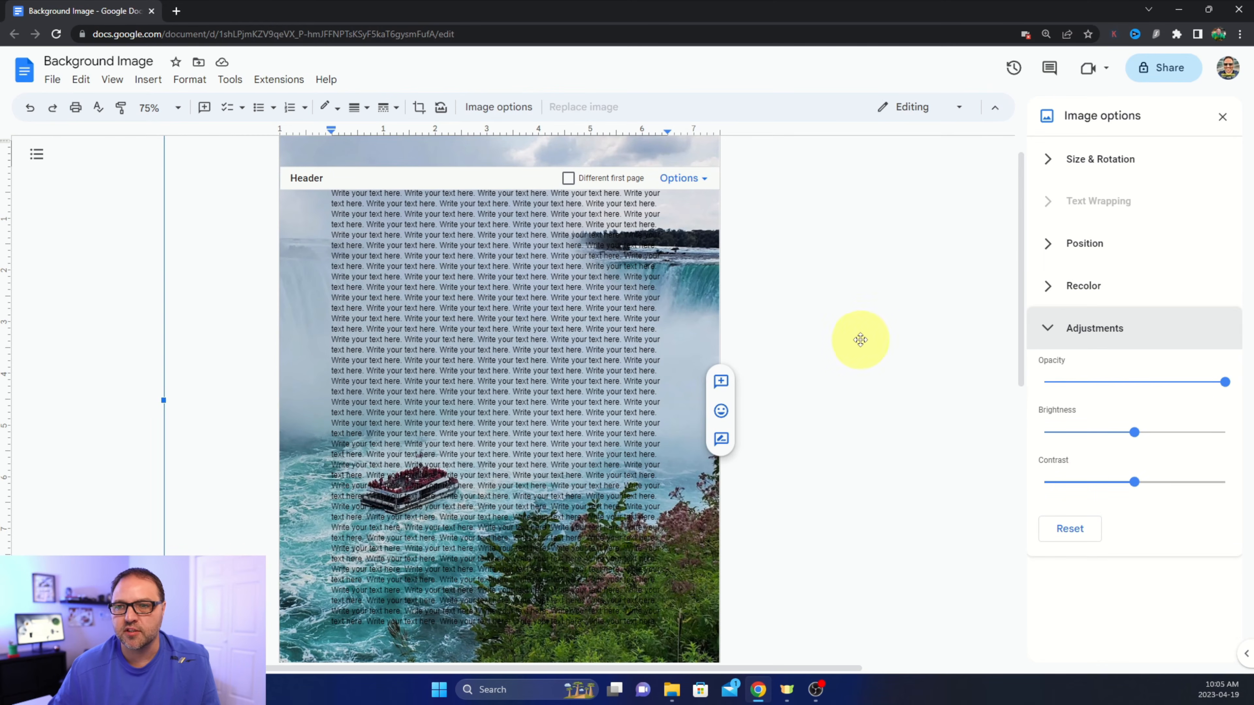
{"action": "left_click", "coordinate": [1068, 168]}
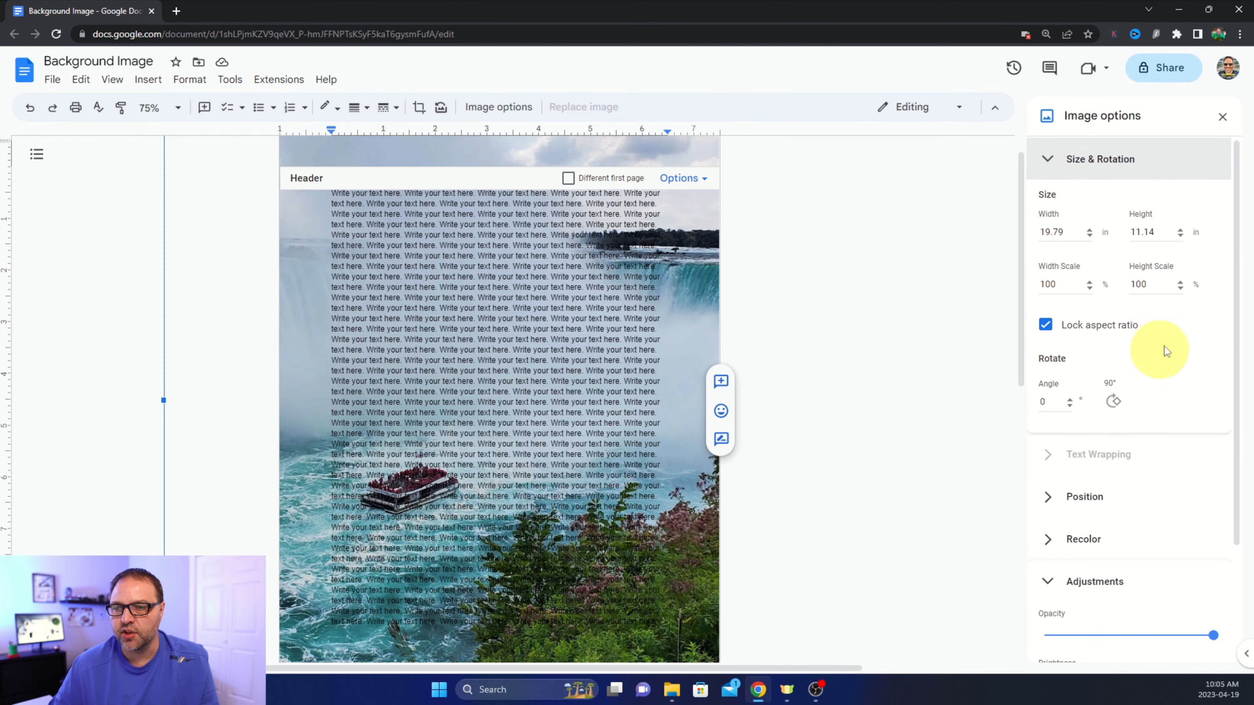
{"action": "scroll", "coordinate": [1159, 350], "scroll_direction": "down", "scroll_amount": 1}
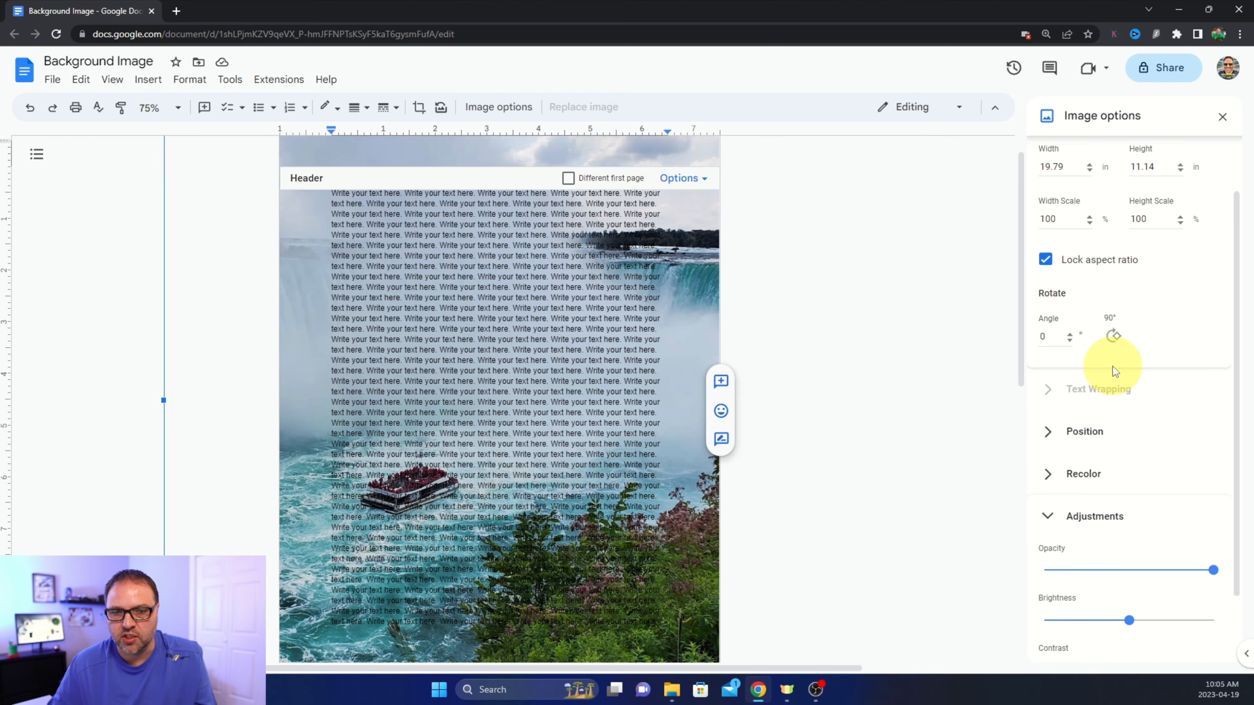
{"action": "scroll", "coordinate": [1102, 357], "scroll_direction": "down", "scroll_amount": 1}
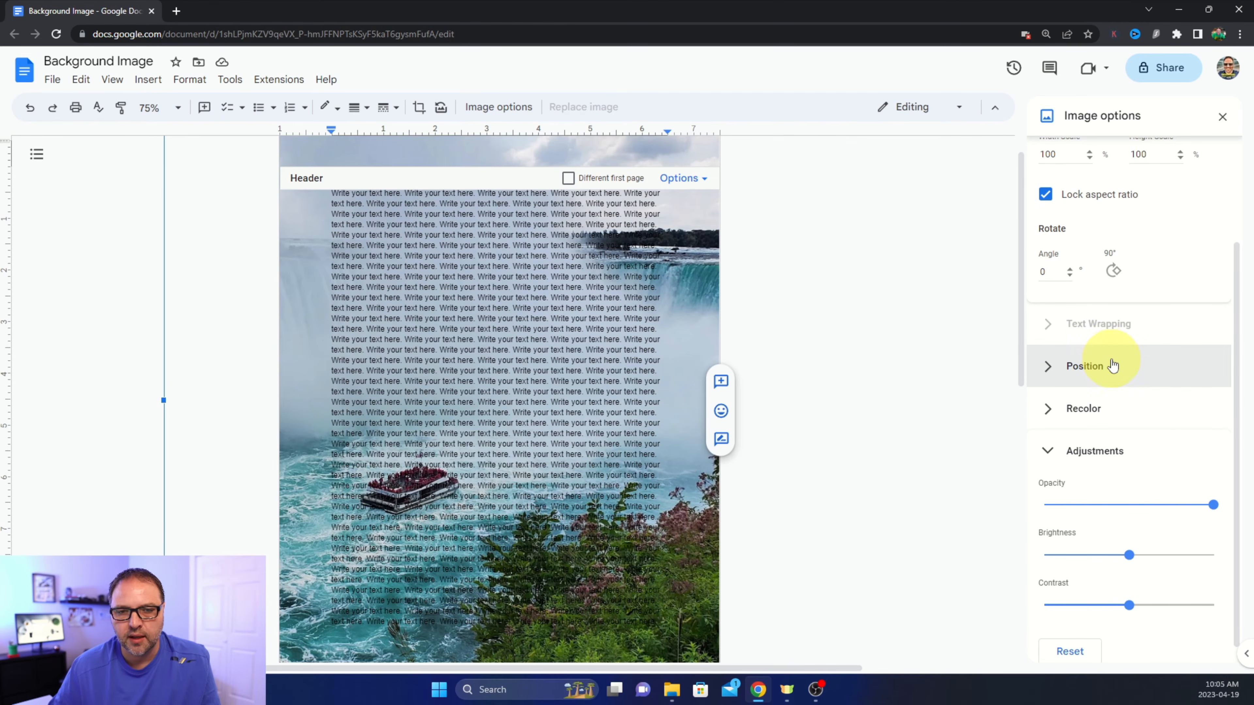
{"action": "left_click", "coordinate": [1094, 376]}
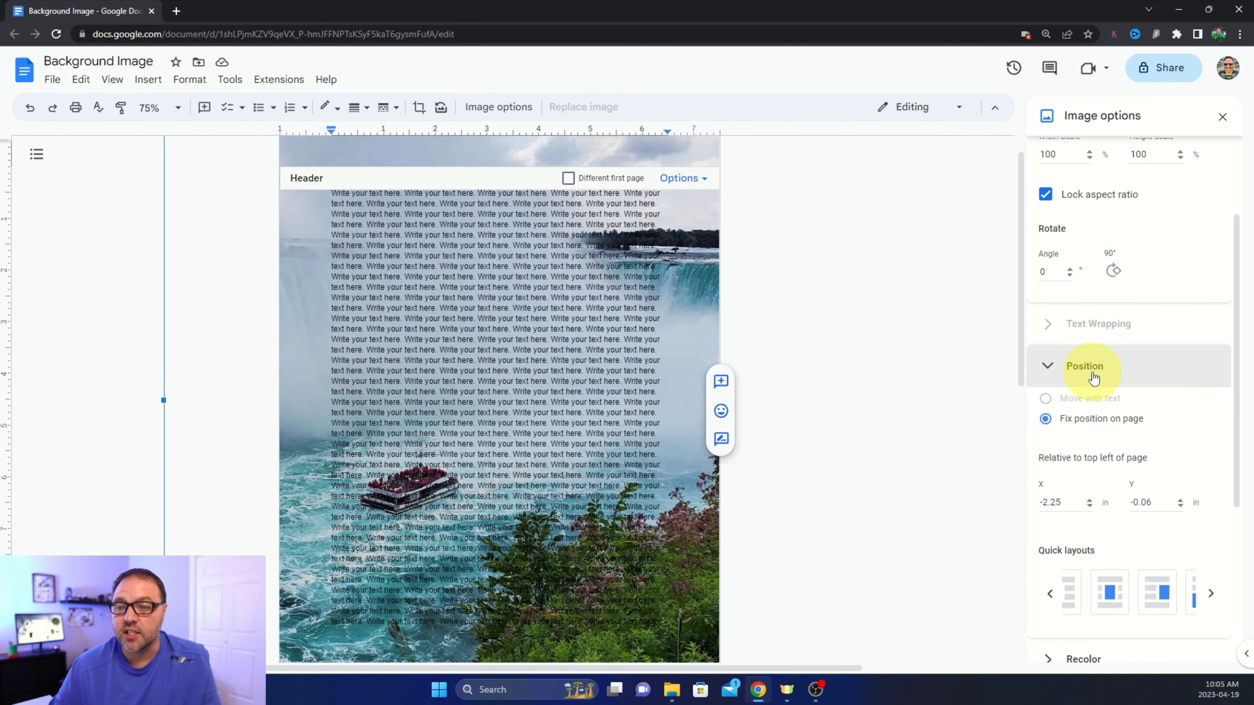
{"action": "scroll", "coordinate": [1111, 377], "scroll_direction": "down", "scroll_amount": 3}
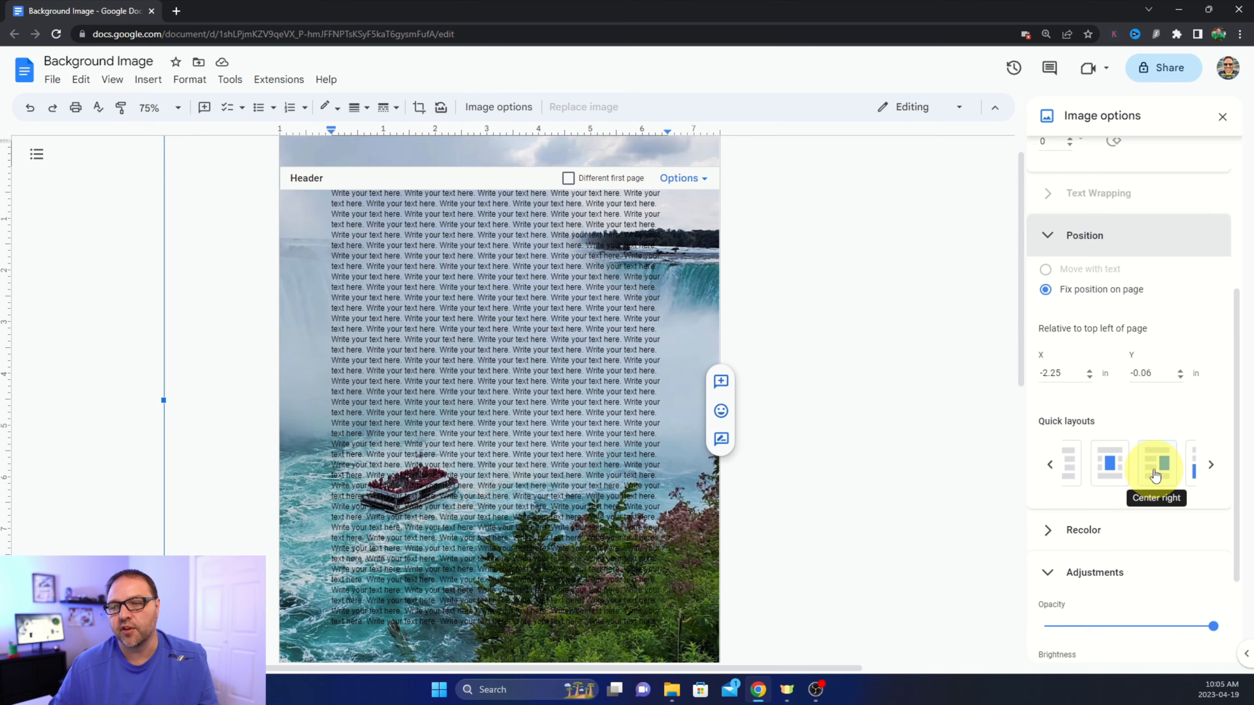
Step: Try the Light 2 recolor on the watermark image and restore it to No recolor
{"action": "scroll", "coordinate": [1120, 462], "scroll_direction": "down", "scroll_amount": 1}
{"action": "left_click", "coordinate": [1100, 469]}
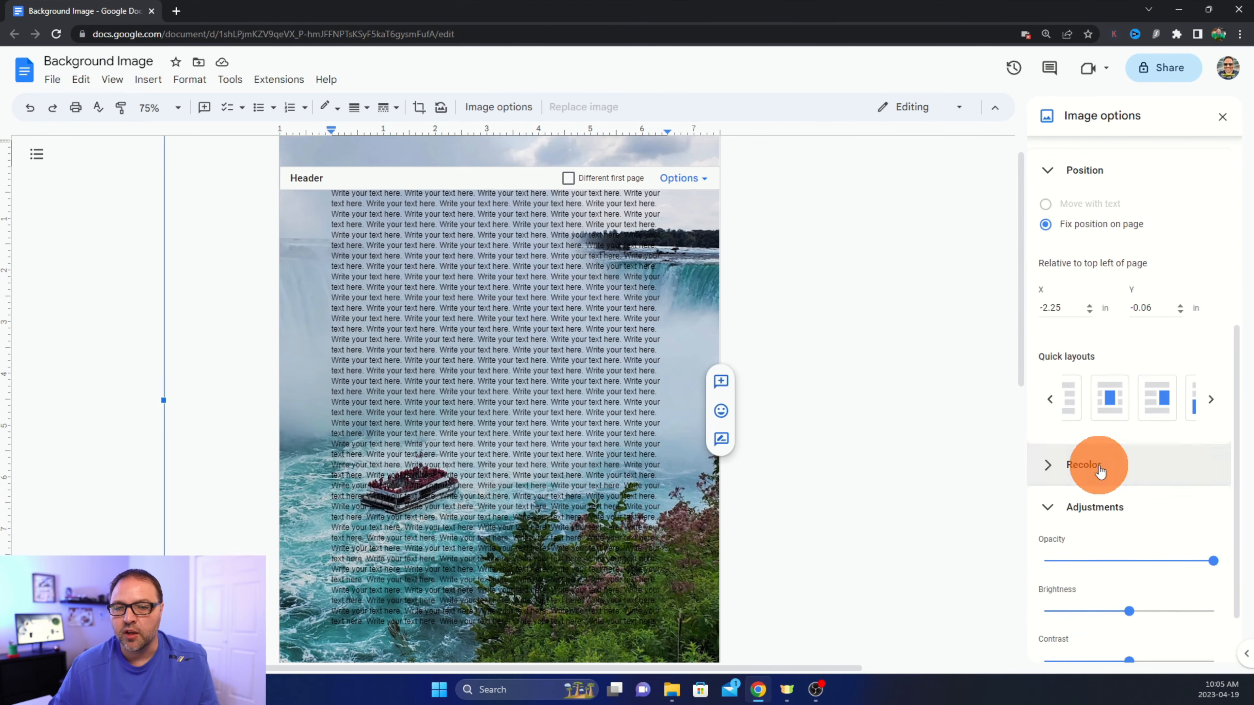
{"action": "scroll", "coordinate": [1120, 449], "scroll_direction": "down", "scroll_amount": 2}
{"action": "left_click", "coordinate": [1128, 394]}
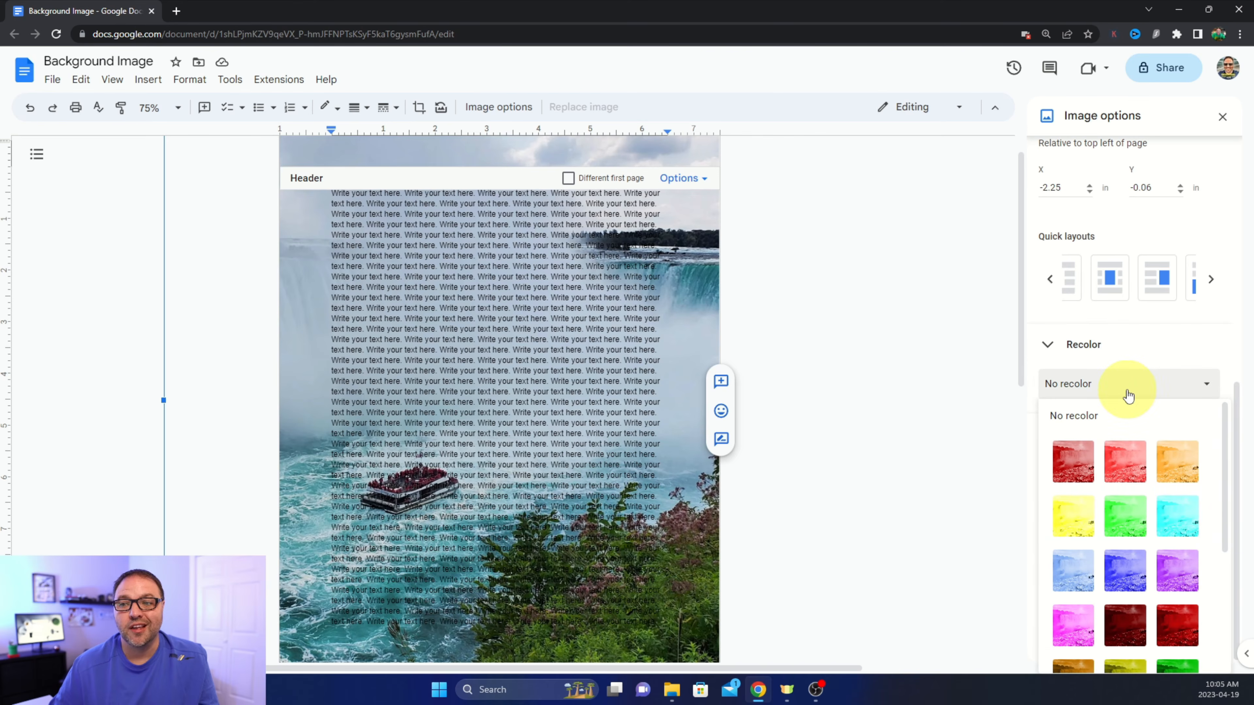
{"action": "left_click", "coordinate": [1115, 466]}
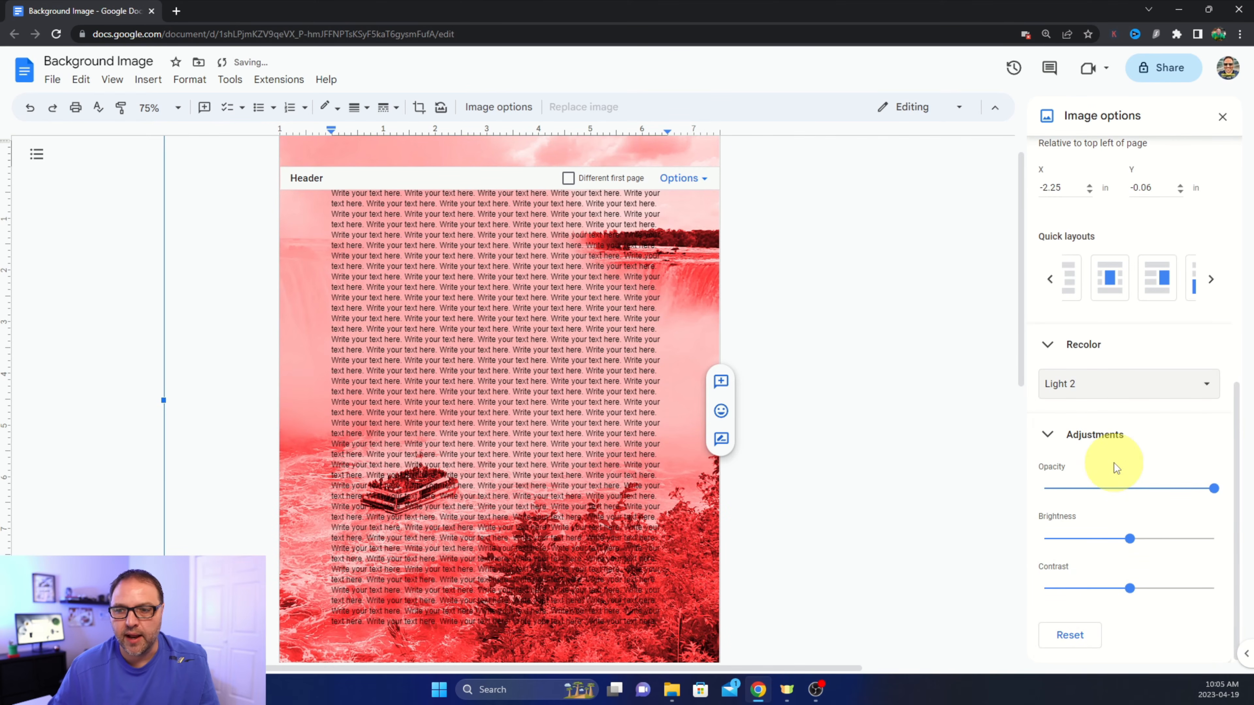
{"action": "left_click", "coordinate": [1088, 391]}
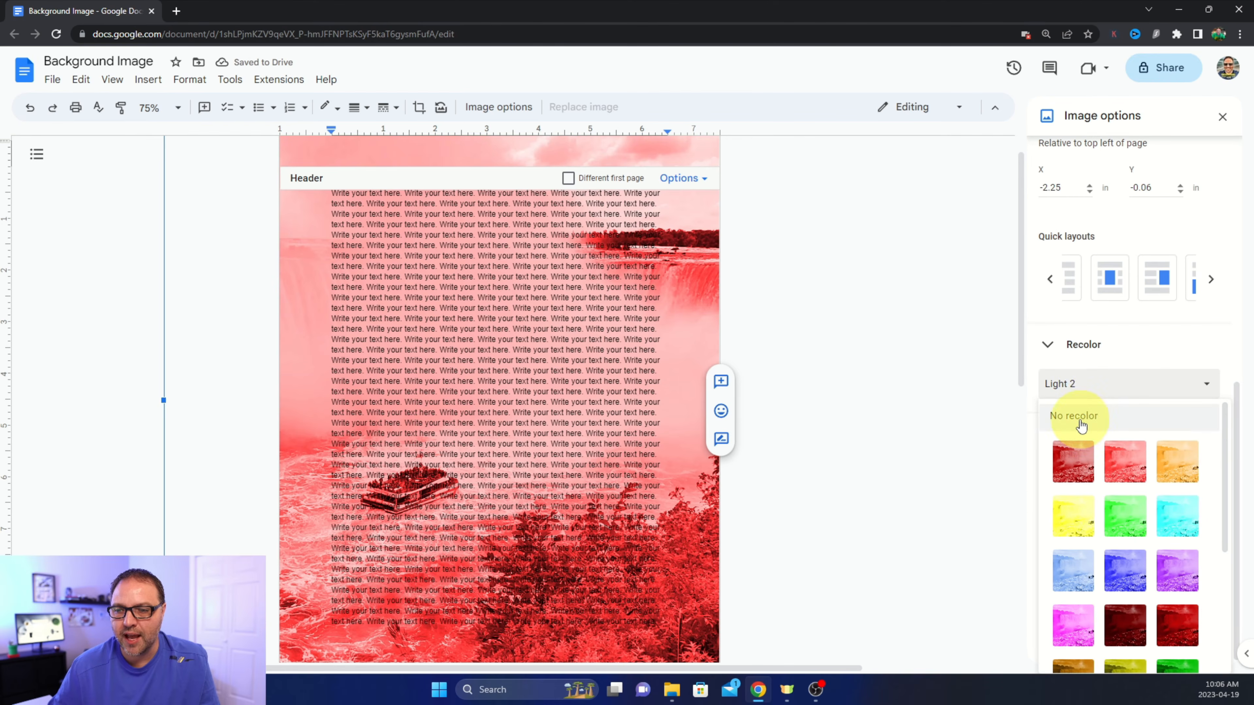
{"action": "left_click", "coordinate": [1077, 418]}
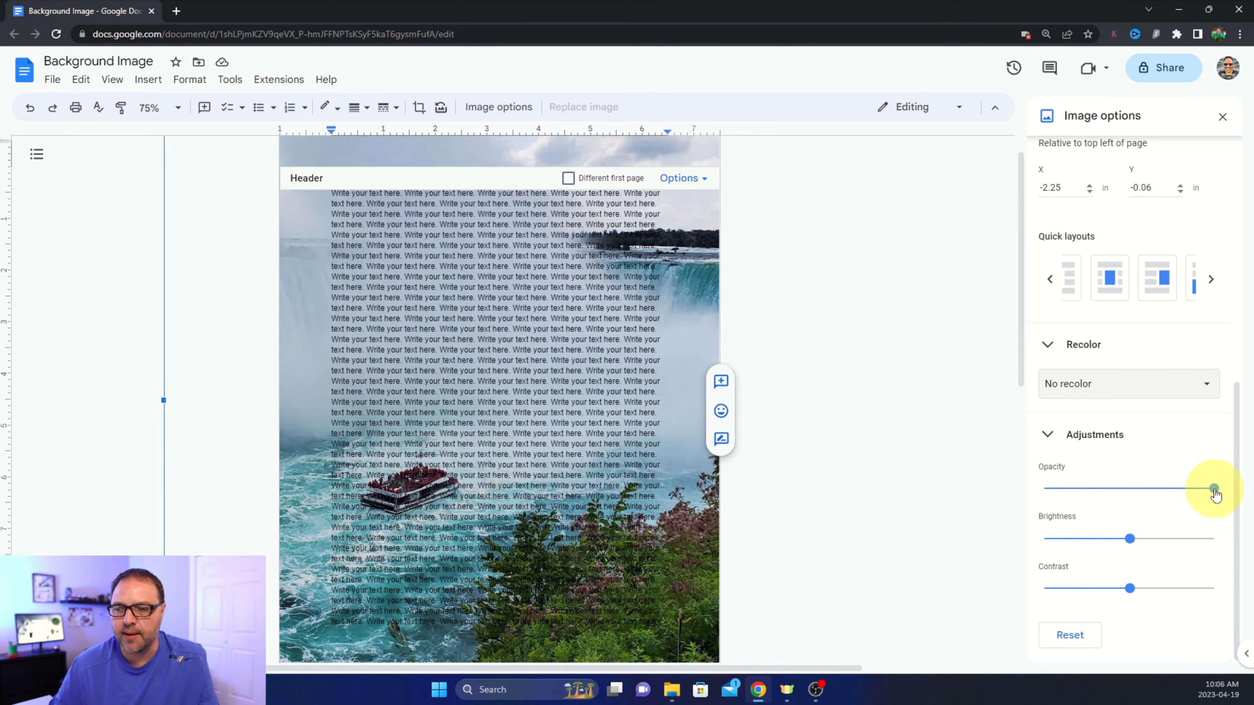
Step: Lower the watermark image's opacity to about half, deselect it and check the background on both pages
{"action": "left_click_drag", "start_coordinate": [1214, 490], "coordinate": [1131, 491]}
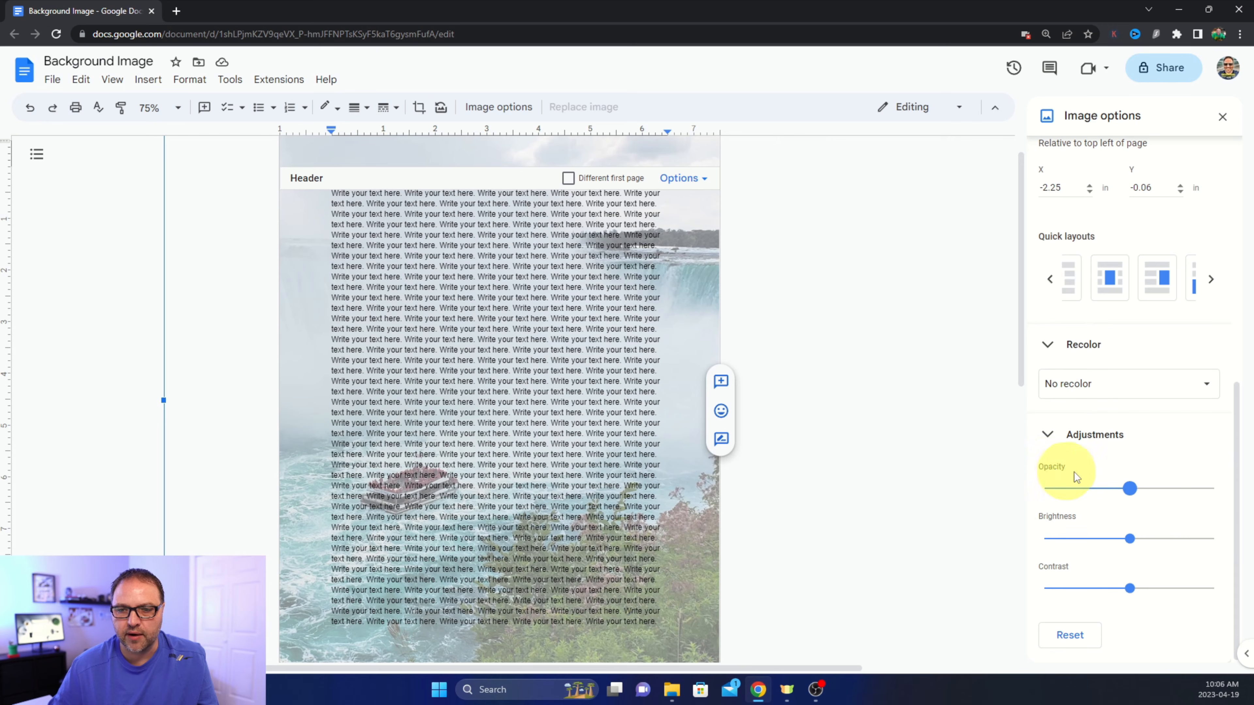
{"action": "mouse_move", "coordinate": [1131, 489]}
{"action": "left_mouse_down"}
{"action": "mouse_move", "coordinate": [1097, 489]}
{"action": "mouse_move", "coordinate": [1161, 492]}
{"action": "mouse_move", "coordinate": [1134, 492]}
{"action": "left_mouse_up"}
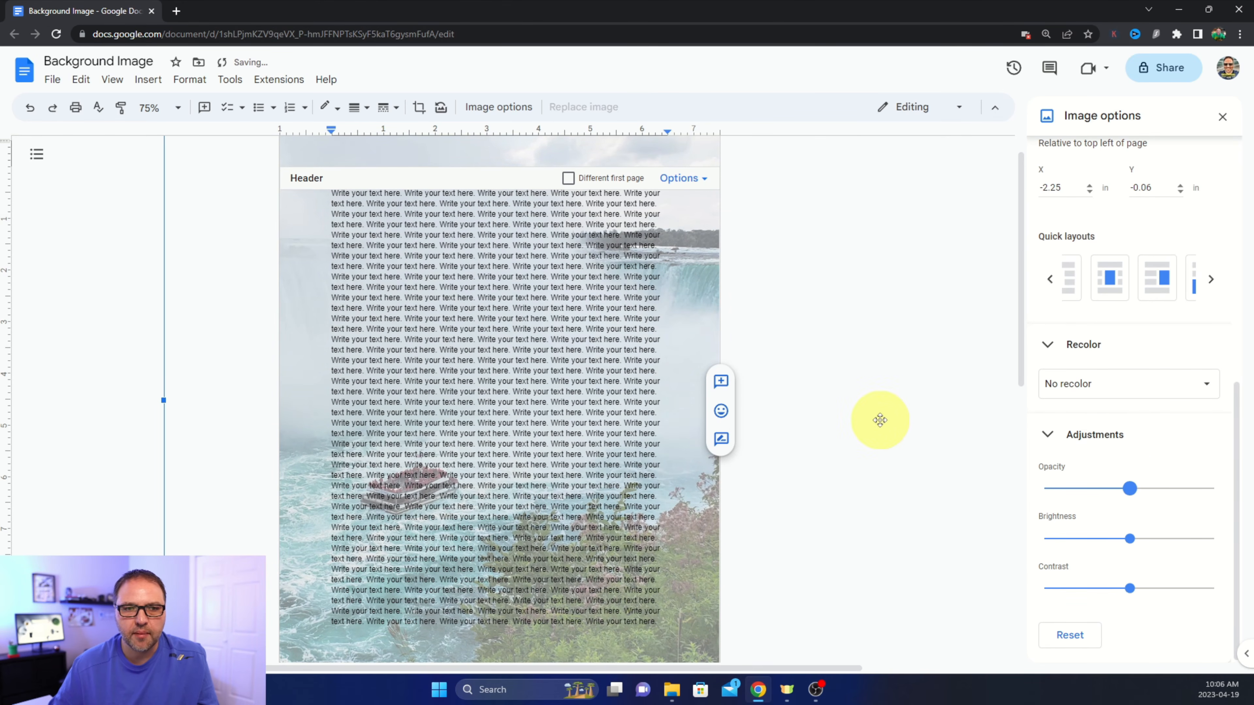
{"action": "scroll", "coordinate": [880, 420], "scroll_direction": "up", "scroll_amount": 1}
{"action": "double_click", "coordinate": [859, 336]}
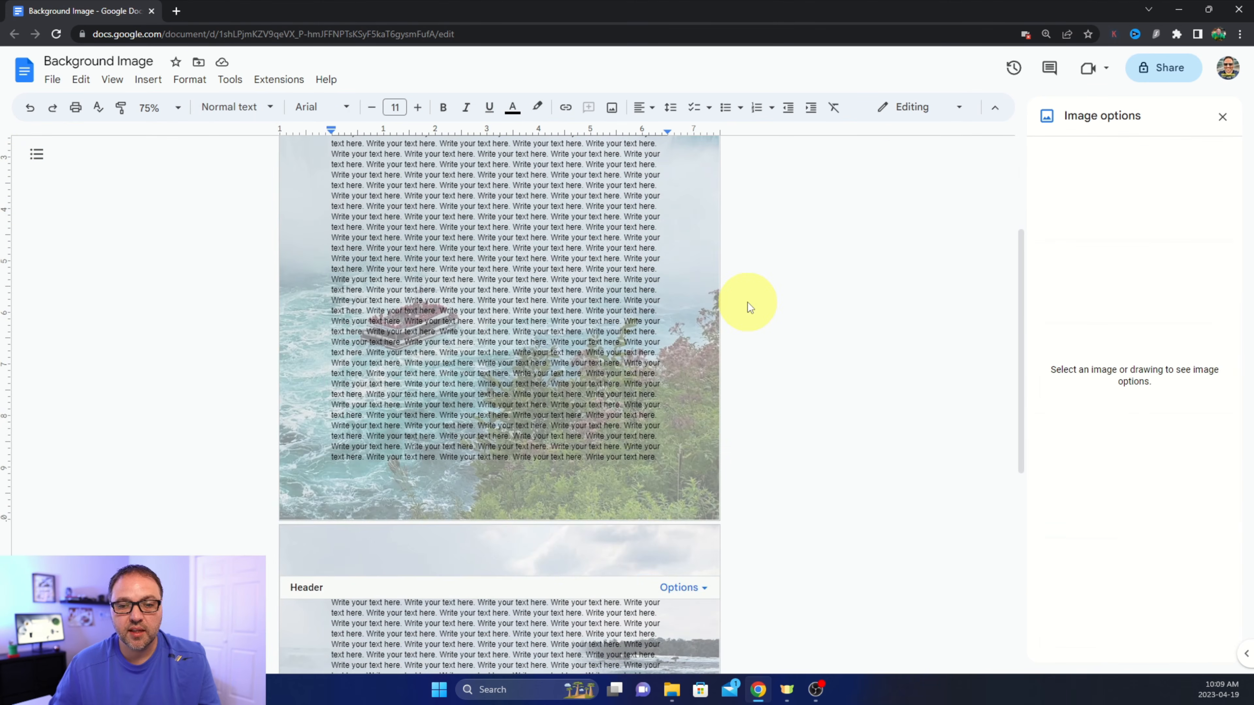
{"action": "scroll", "coordinate": [748, 302], "scroll_direction": "down", "scroll_amount": 5}
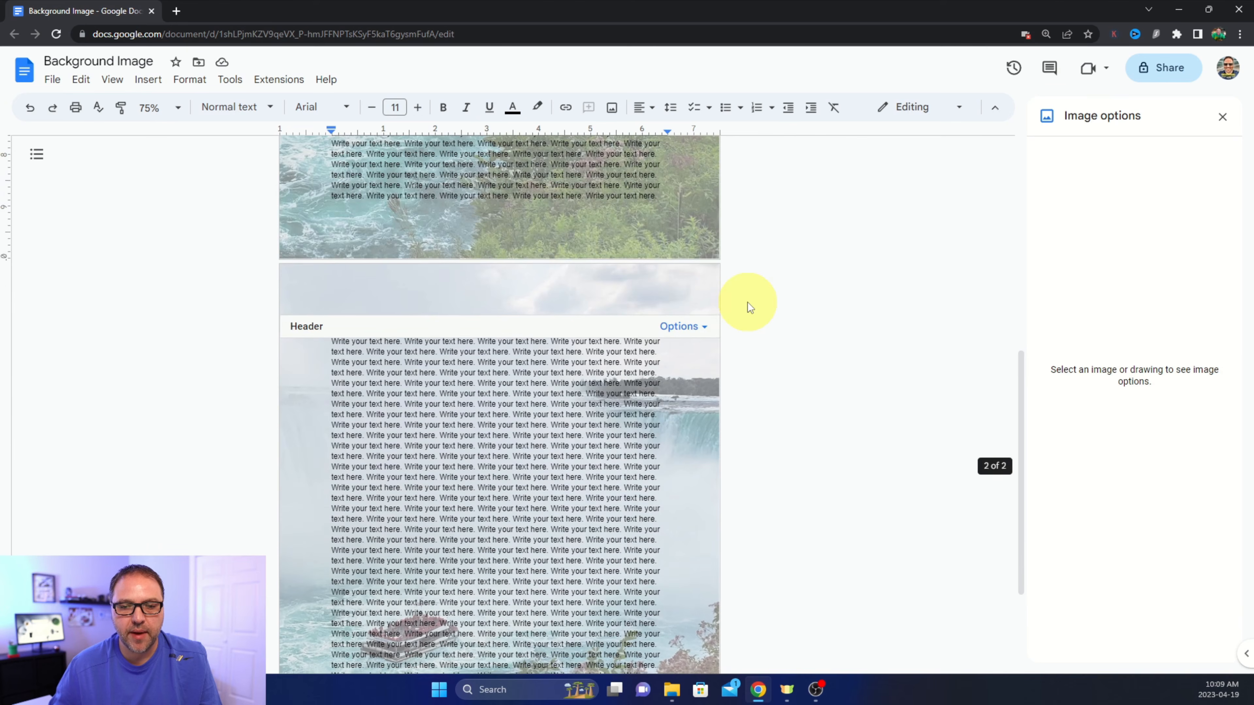
{"action": "scroll", "coordinate": [747, 302], "scroll_direction": "down", "scroll_amount": 3}
{"action": "scroll", "coordinate": [836, 414], "scroll_direction": "up", "scroll_amount": 6}
{"action": "scroll", "coordinate": [836, 409], "scroll_direction": "up", "scroll_amount": 6}
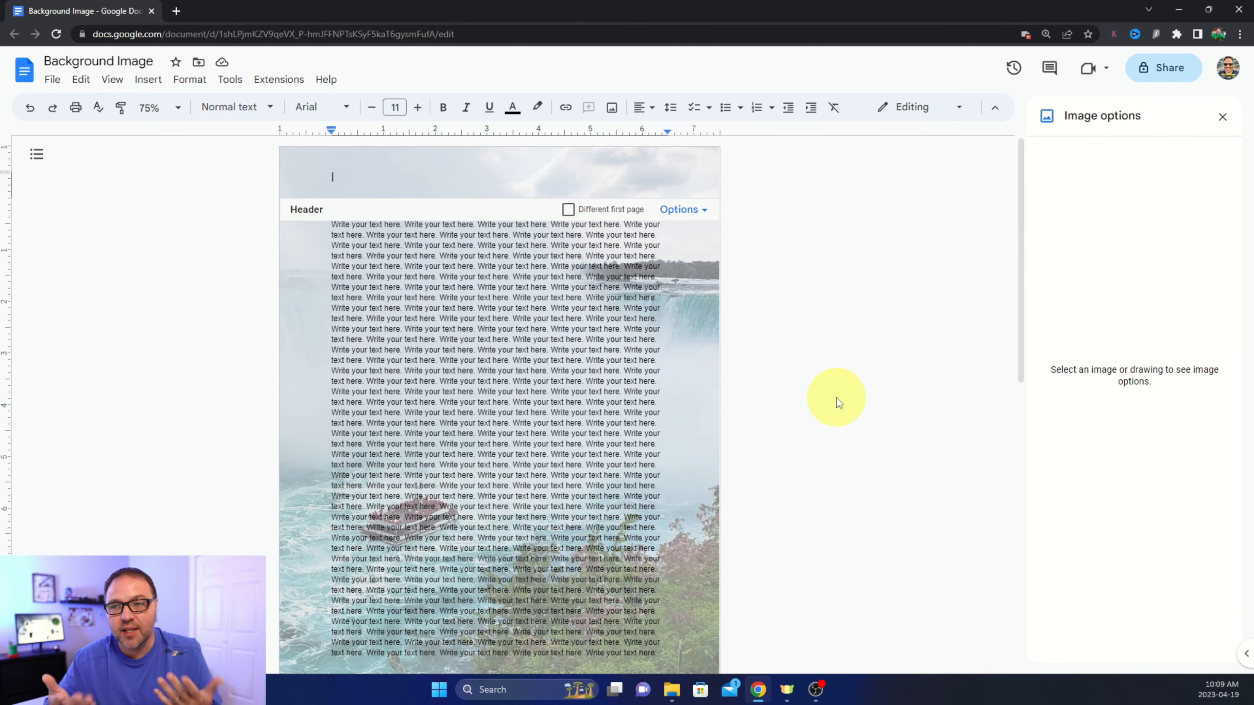